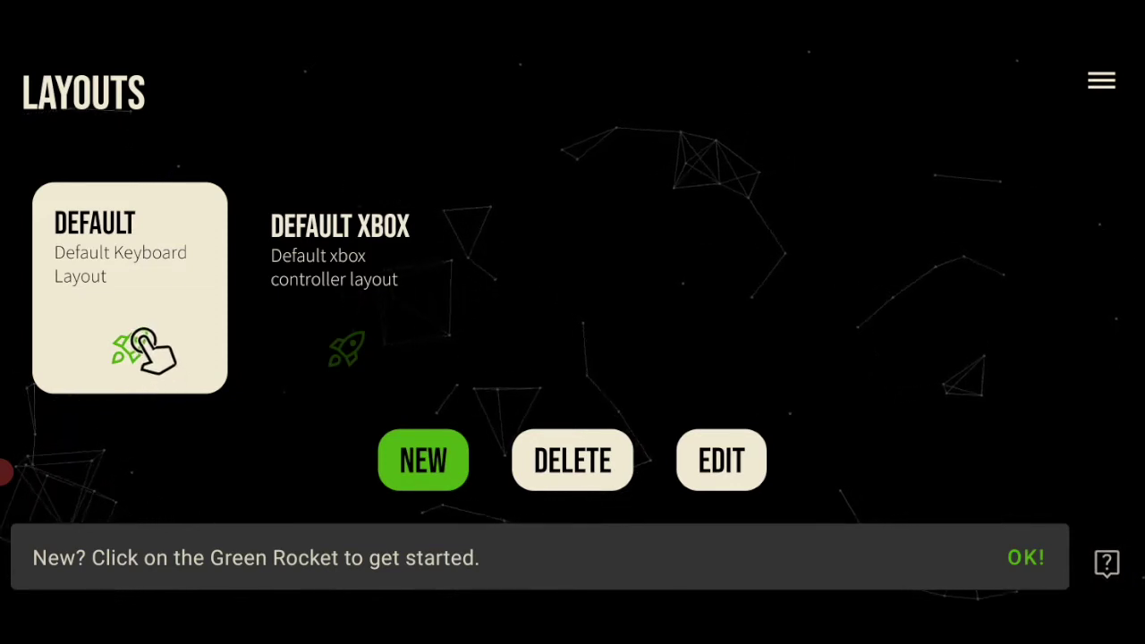
Launch the Default keyboard layout
click(131, 347)
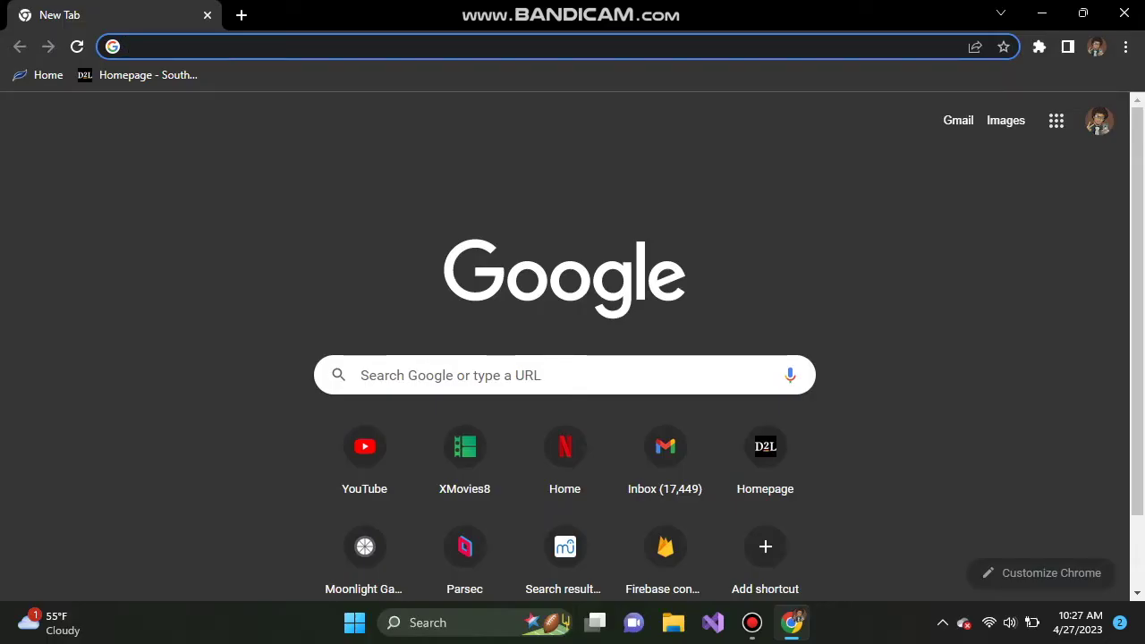
Search the web for sunshine game streaming and open the LizardByte/Sunshine GitHub repository
text(sun)
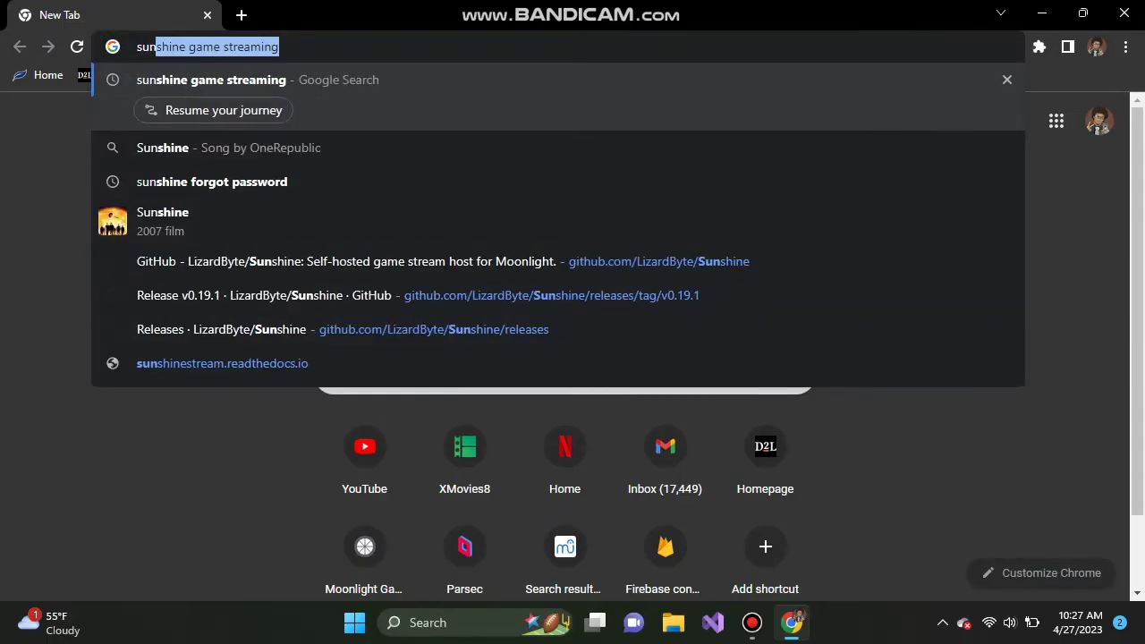
text(shine)
key(Return)
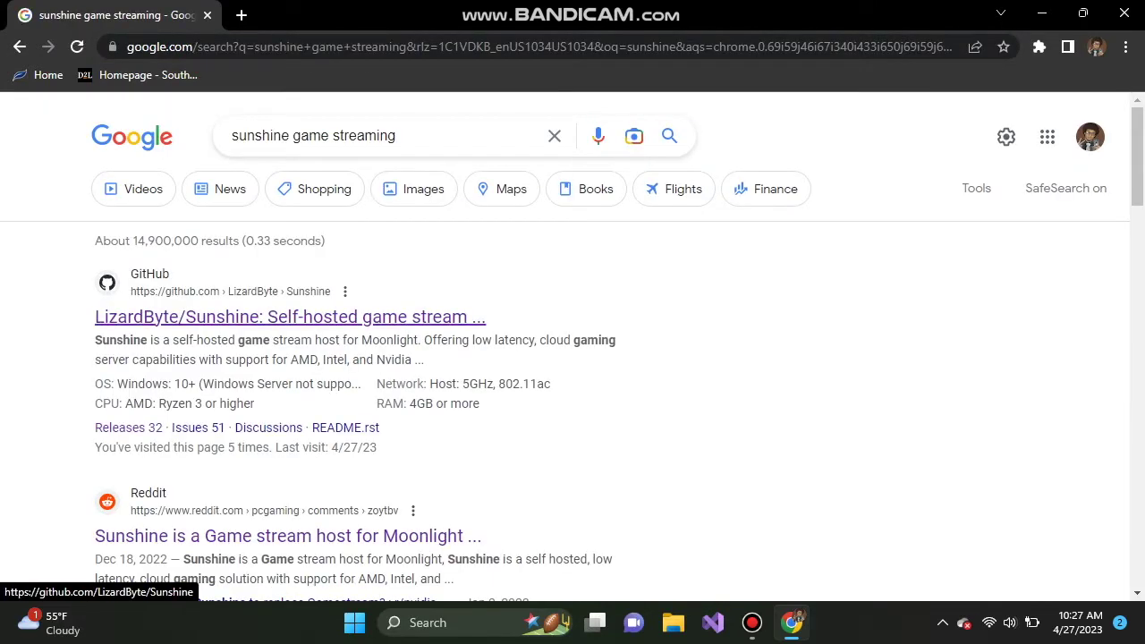
click(290, 317)
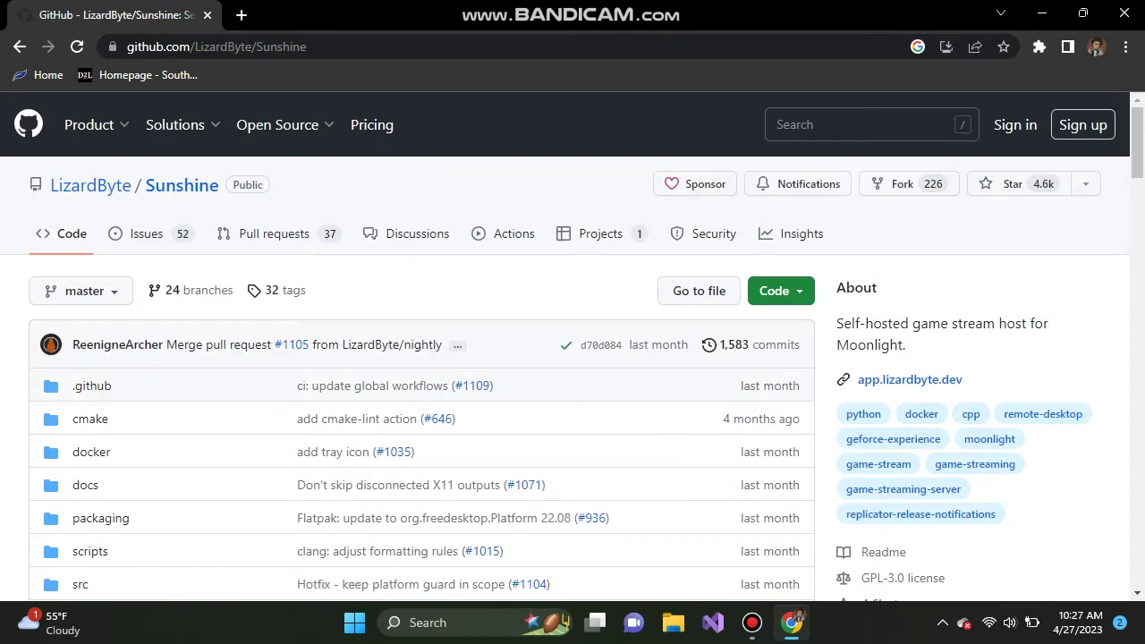
Open the latest Sunshine release from the Downloads section of the repository's README
scroll(572, 358, down, 20)
scroll(420, 358, up, 1)
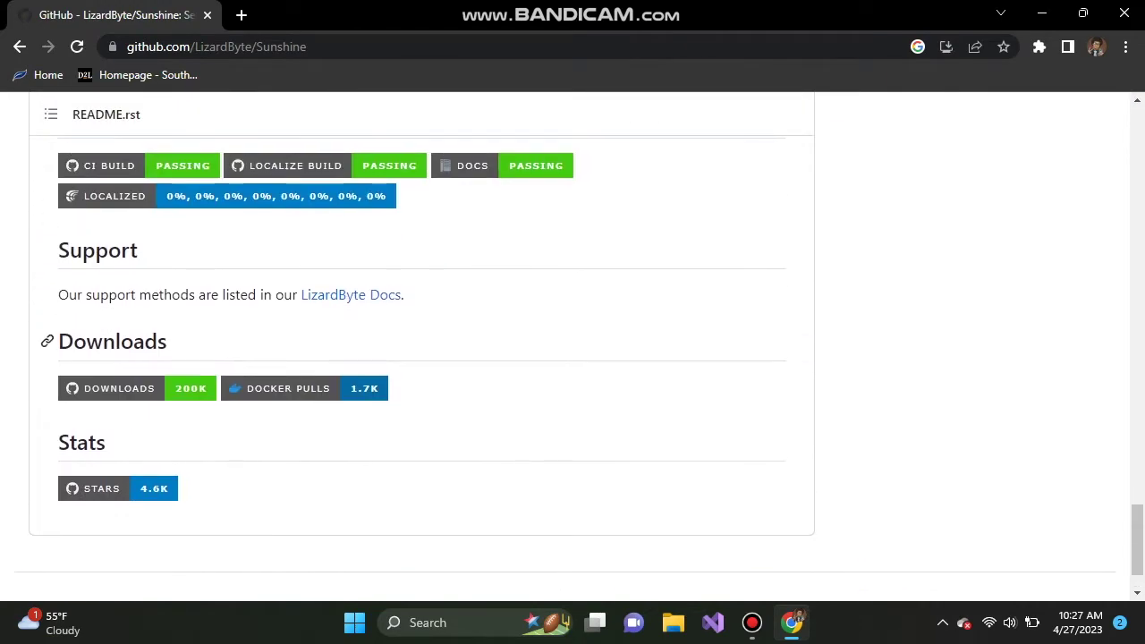
click(137, 388)
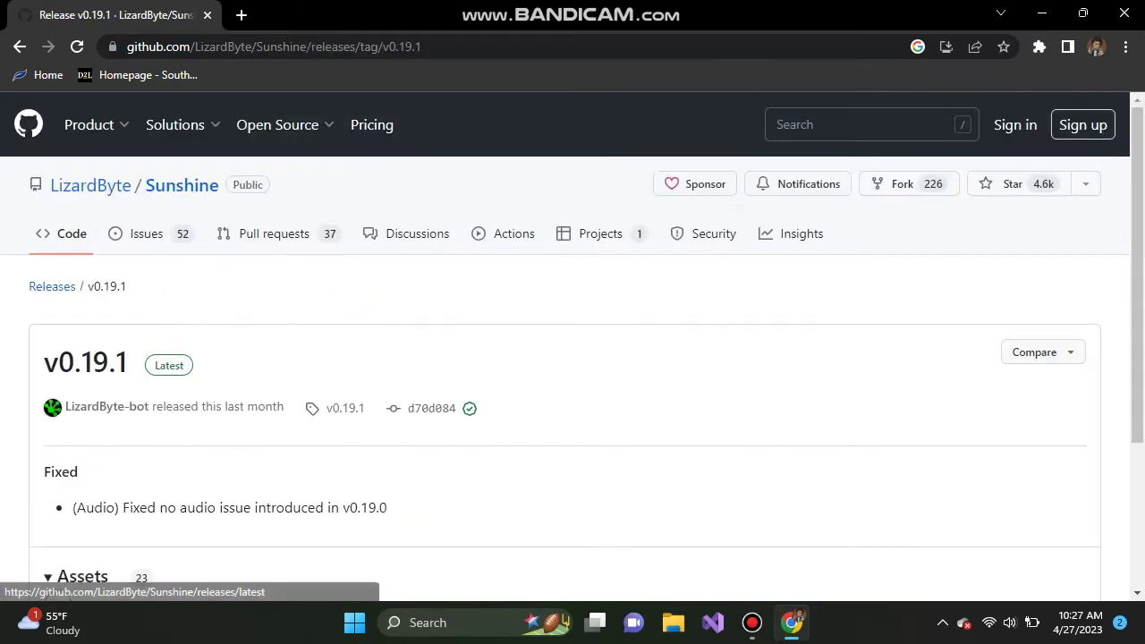
Download sunshine-windows-installer.exe from the assets of release v0.19.1
scroll(573, 357, down, 8)
scroll(572, 358, up, 4)
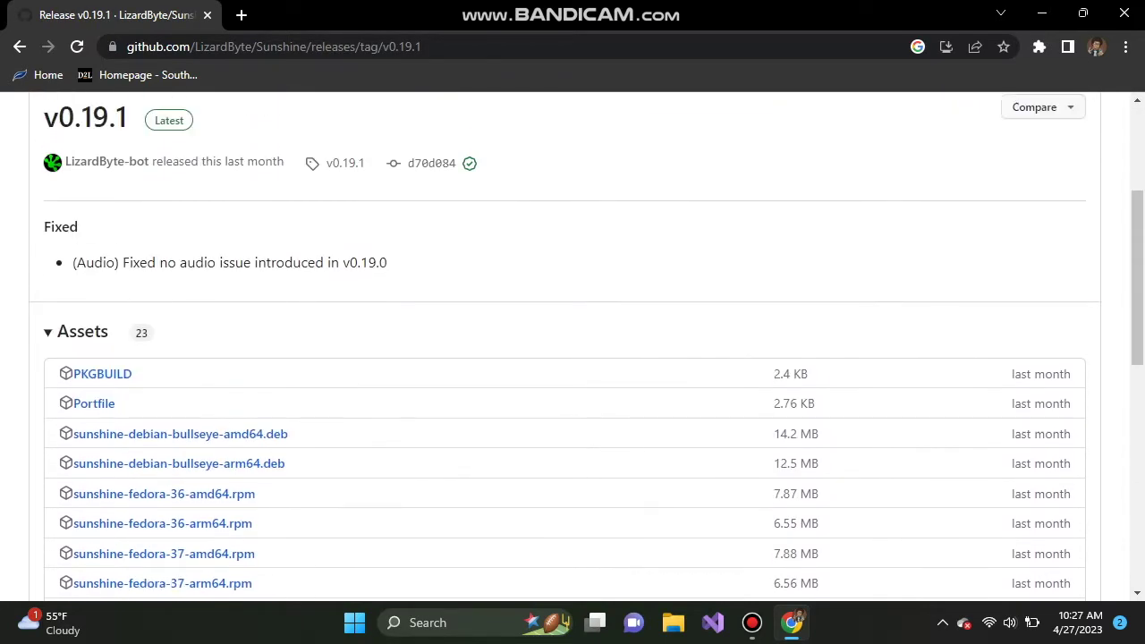
scroll(573, 358, down, 6)
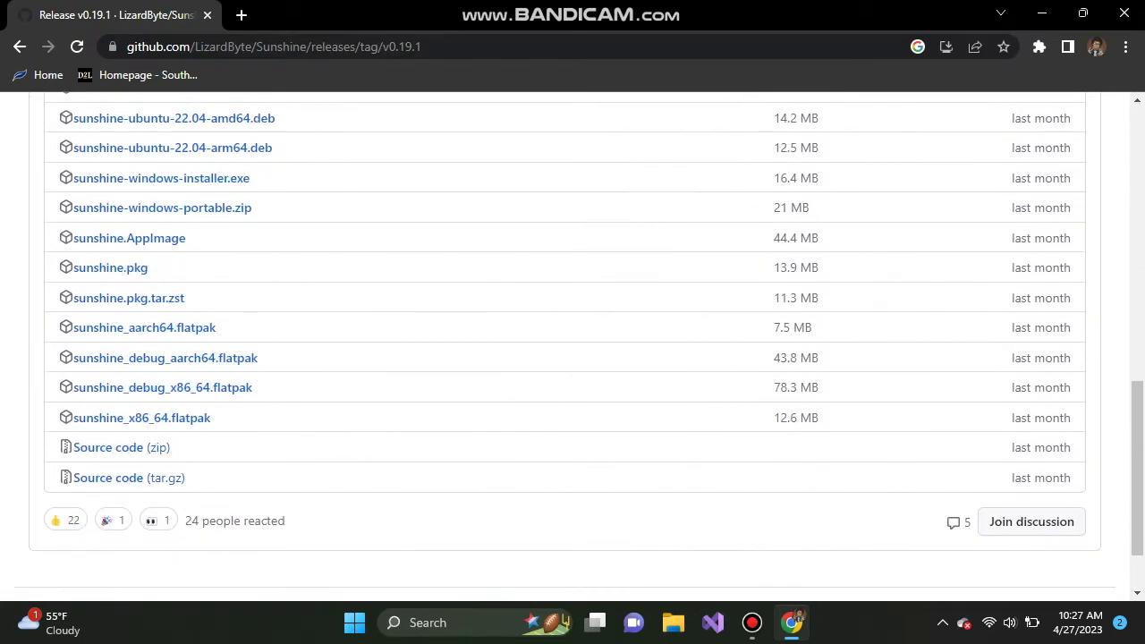
scroll(161, 251, up, 2)
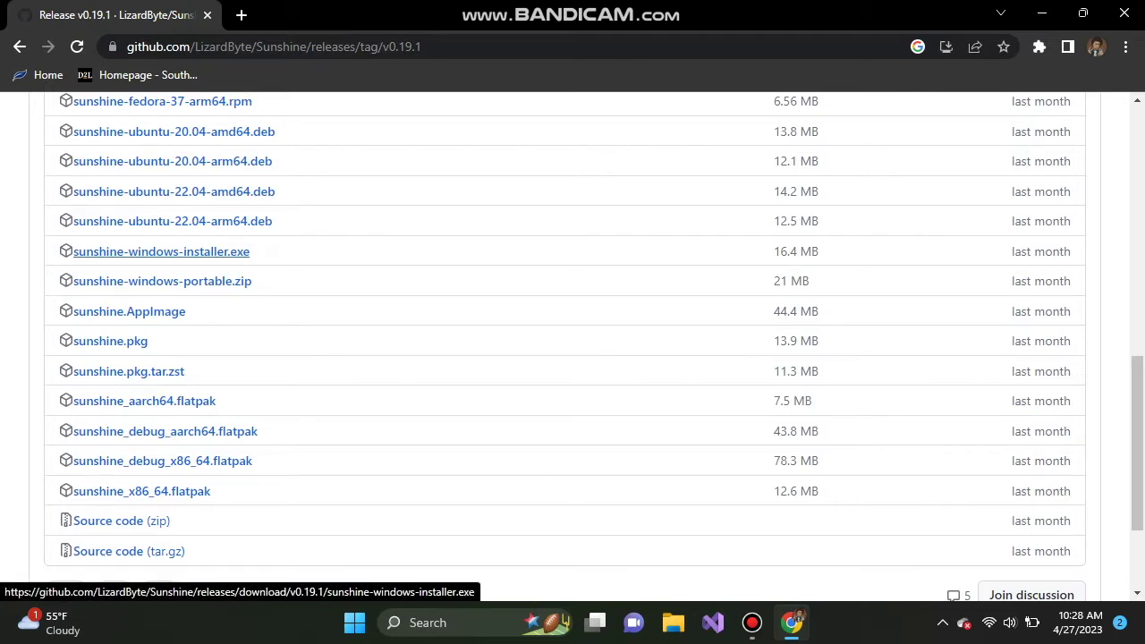
click(161, 251)
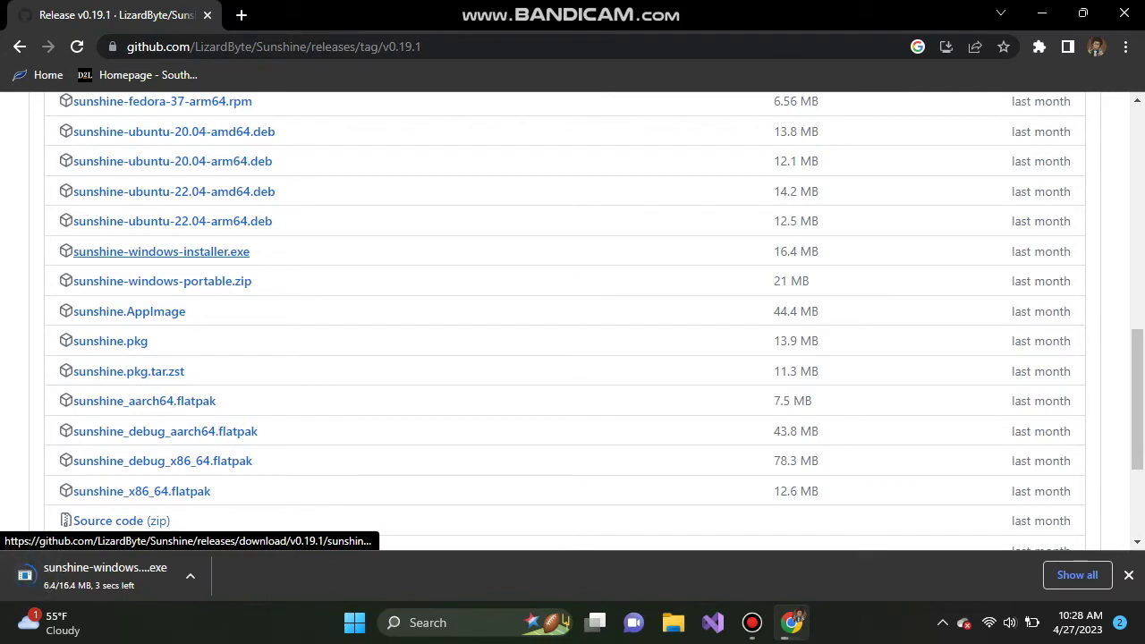
Run the downloaded Sunshine installer, allowing it to run anyway past the SmartScreen warning
click(104, 575)
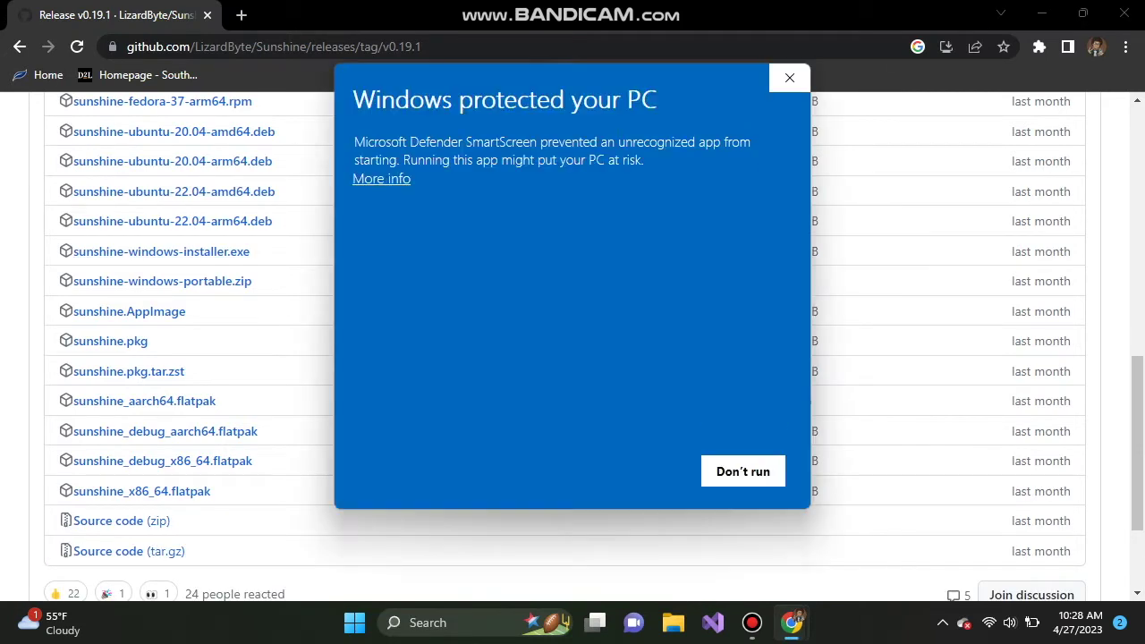
click(381, 179)
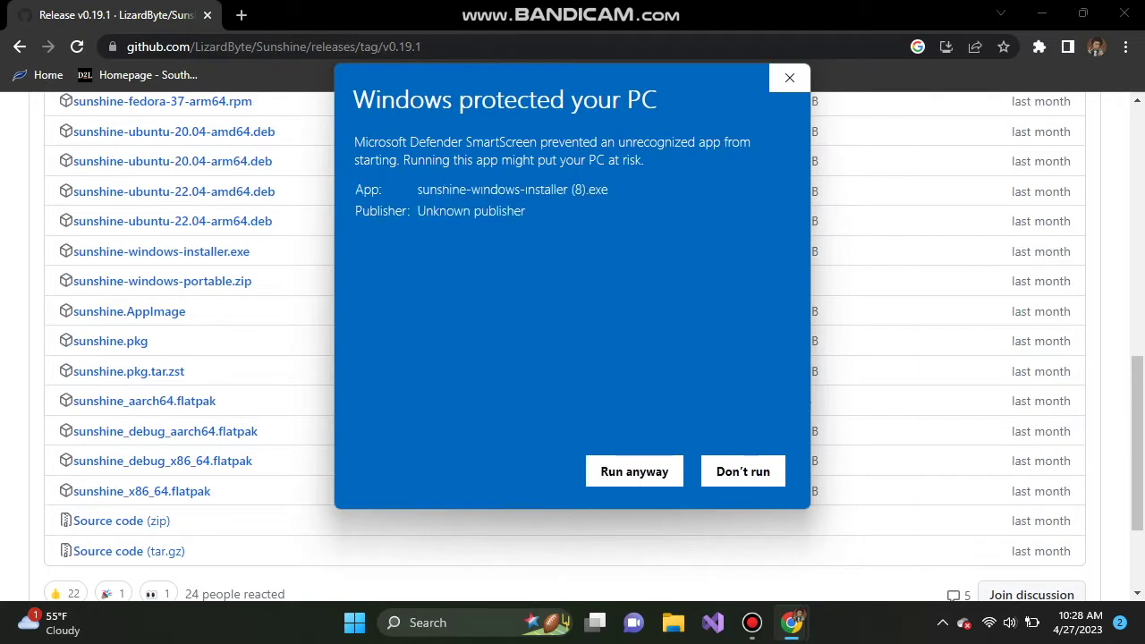
click(635, 471)
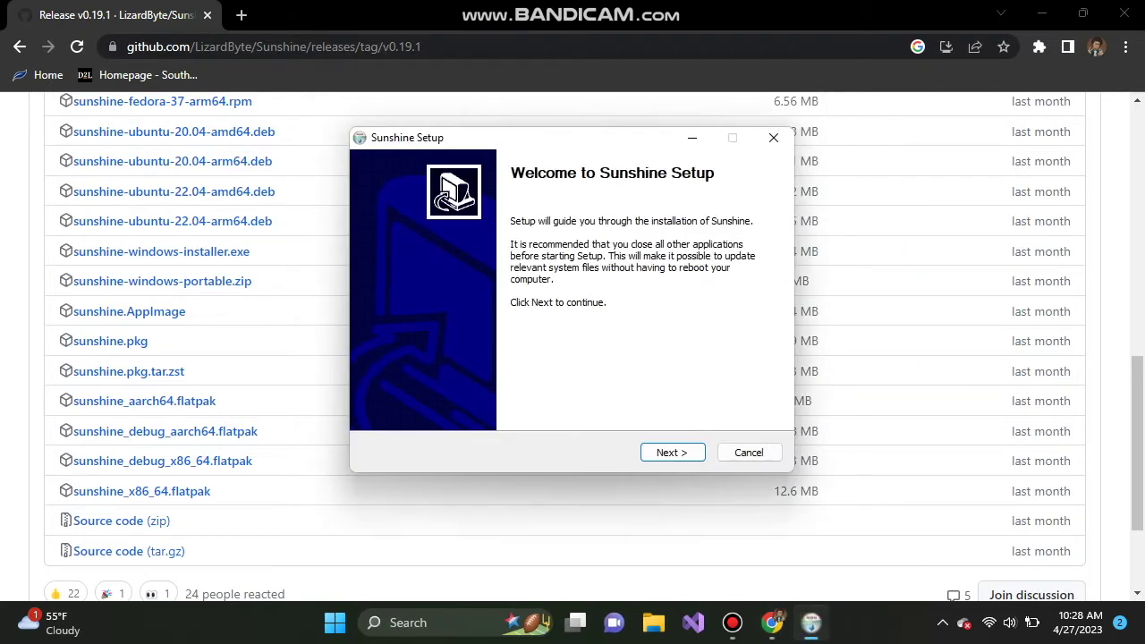
Accept the license agreement and install Sunshine with the core, scripts and tools components
key(Return)
key(Return)
key(Return)
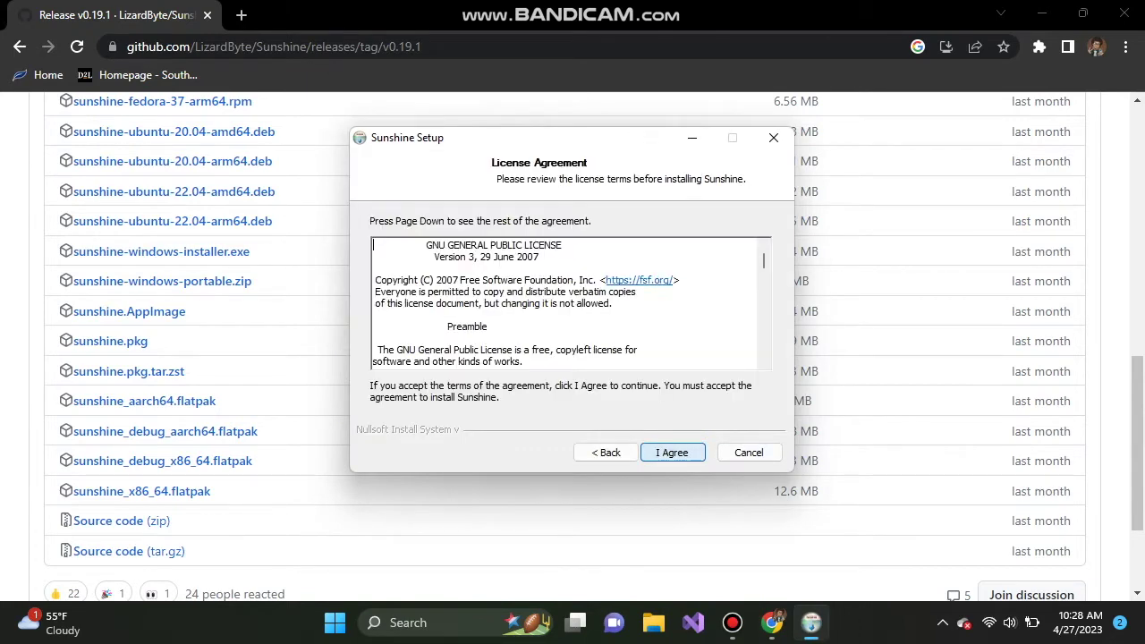
key(Return)
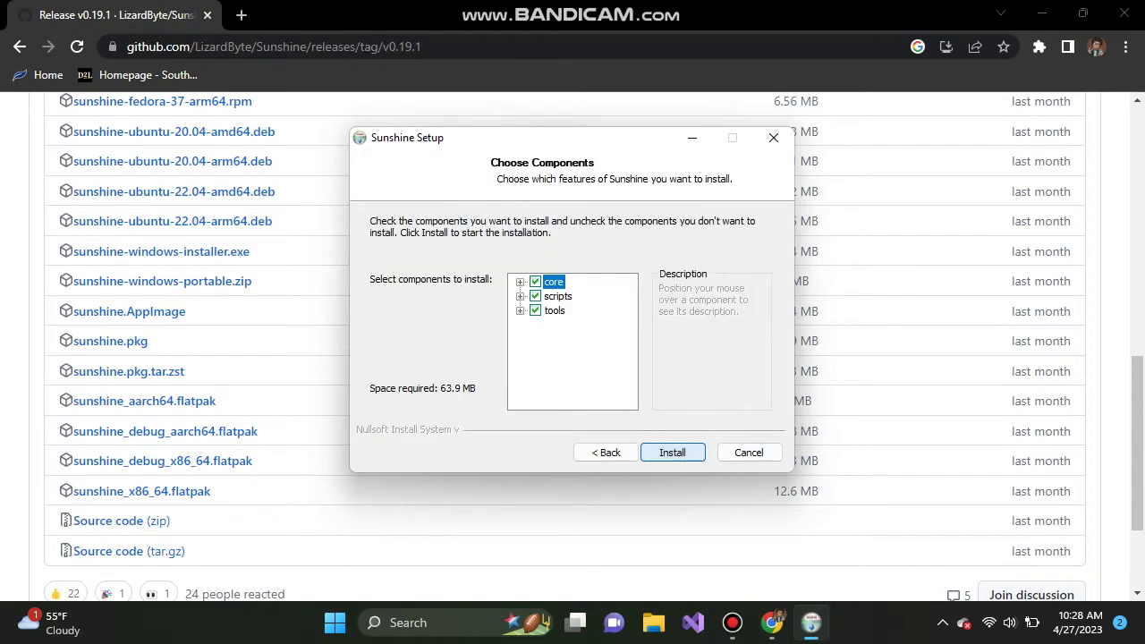
key(Return)
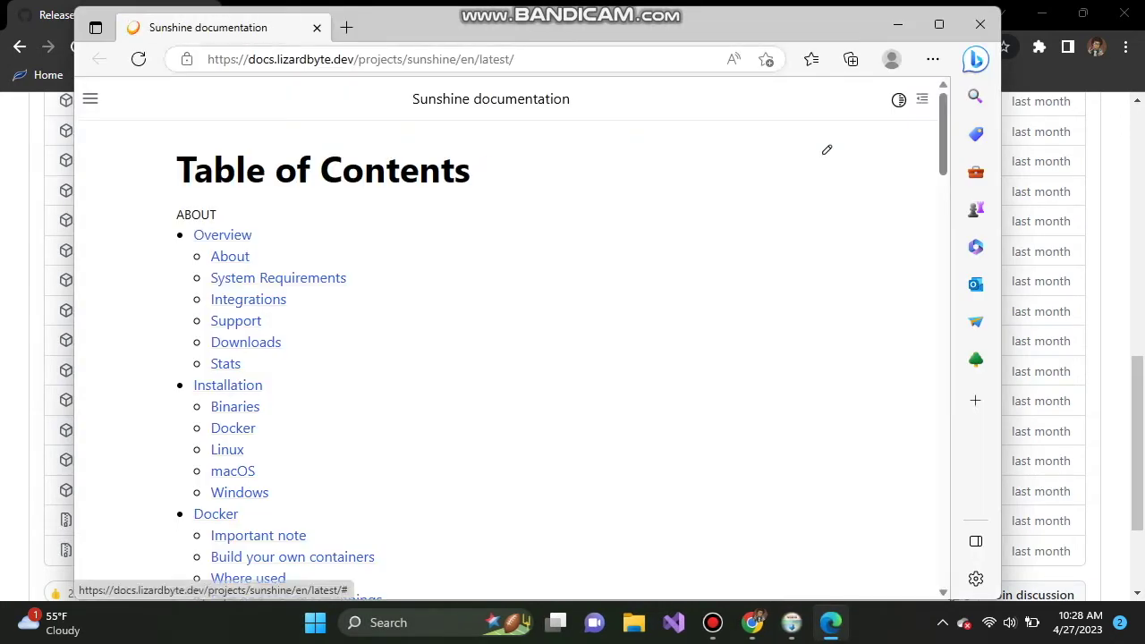
Close the Sunshine documentation window and finish the Sunshine setup
scroll(501, 358, down, 4)
scroll(501, 357, up, 1)
scroll(501, 358, up, 2)
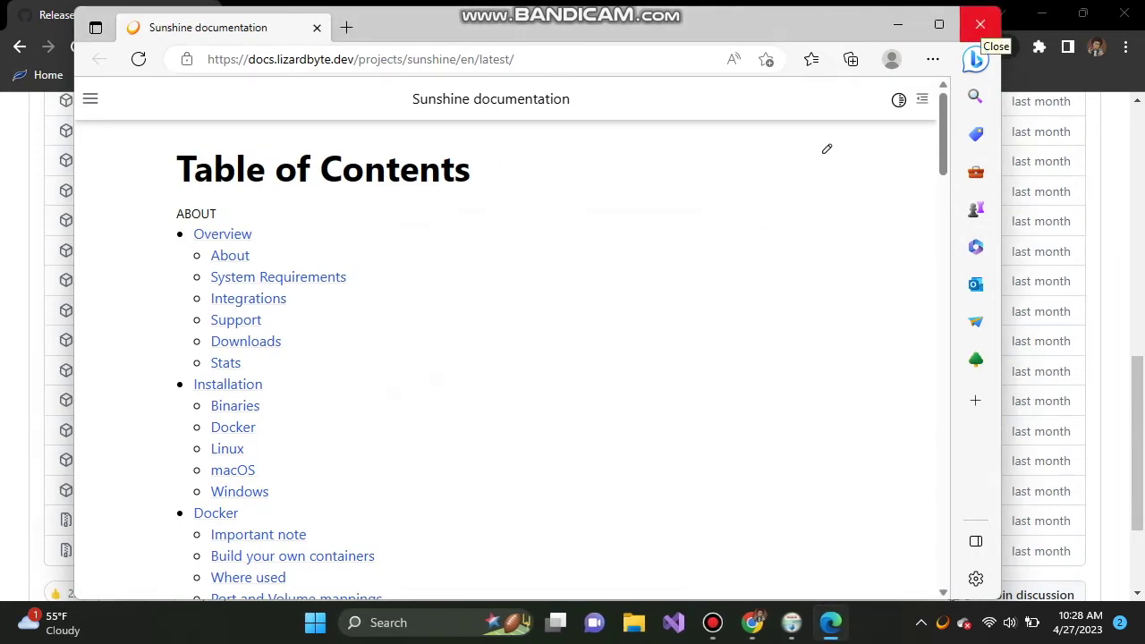
click(980, 24)
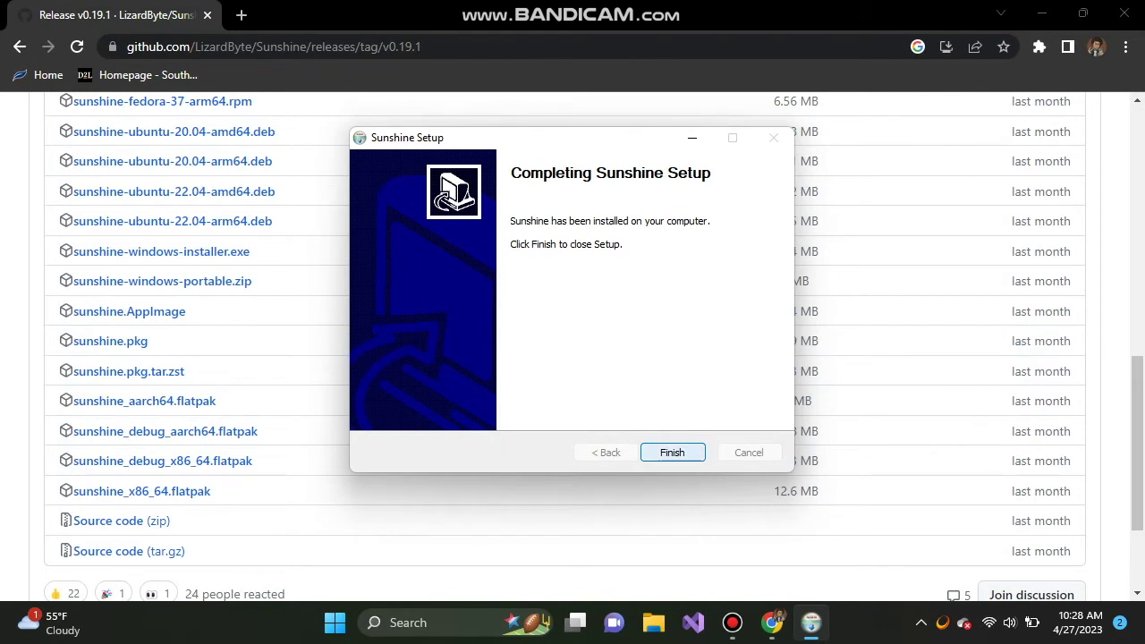
click(671, 453)
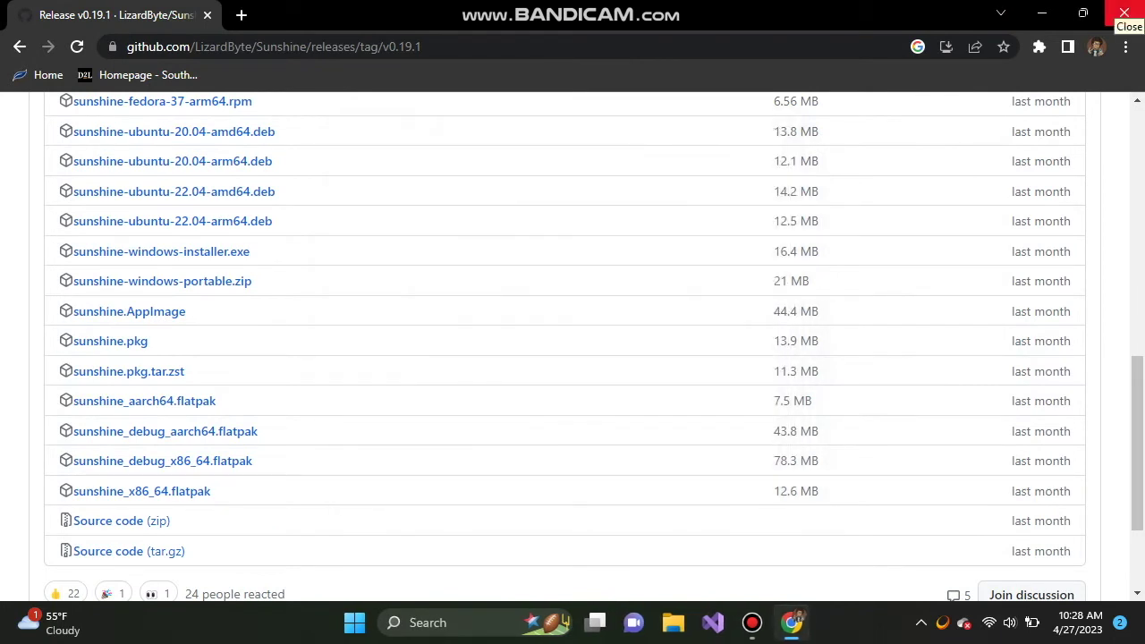
Close the browser with the release page and launch Sunshine (Foreground Mode)
click(1124, 13)
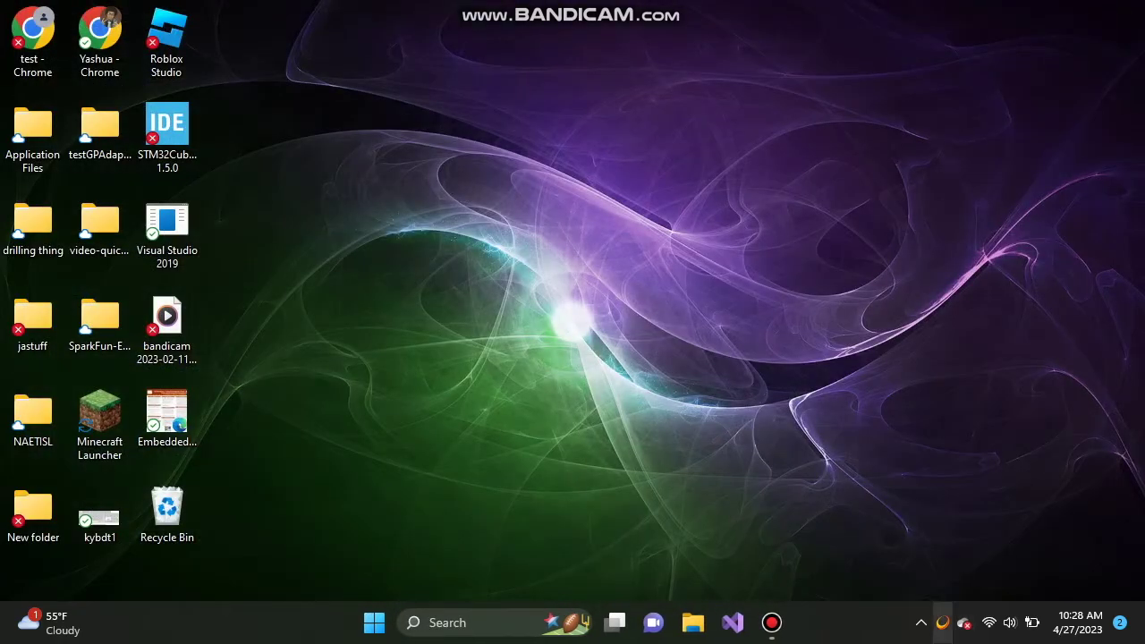
click(447, 622)
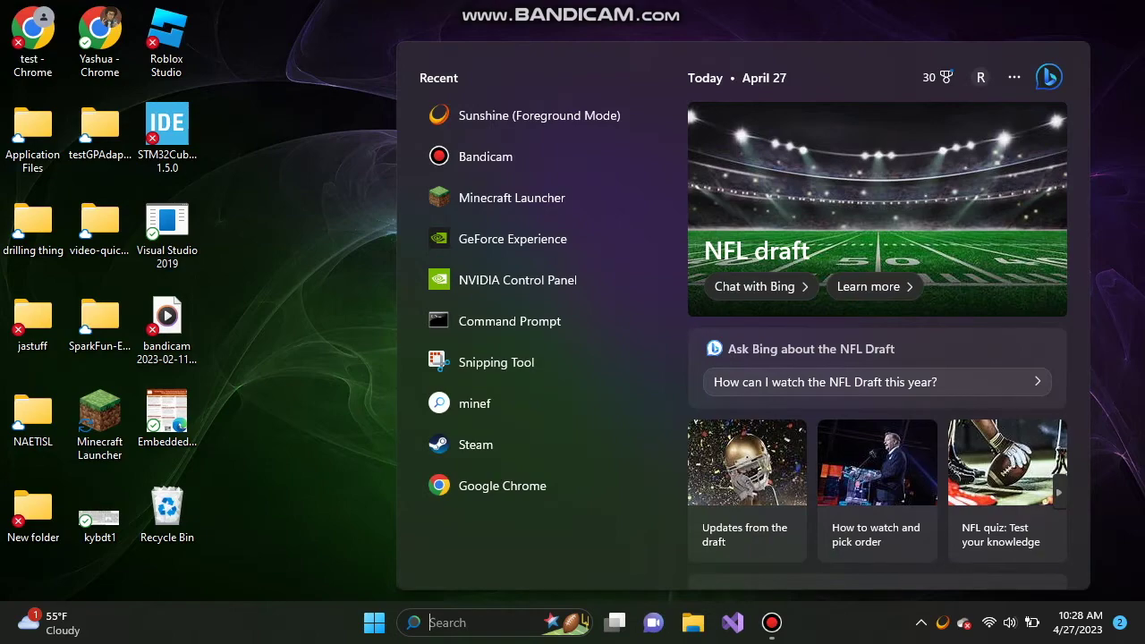
text(sunshin)
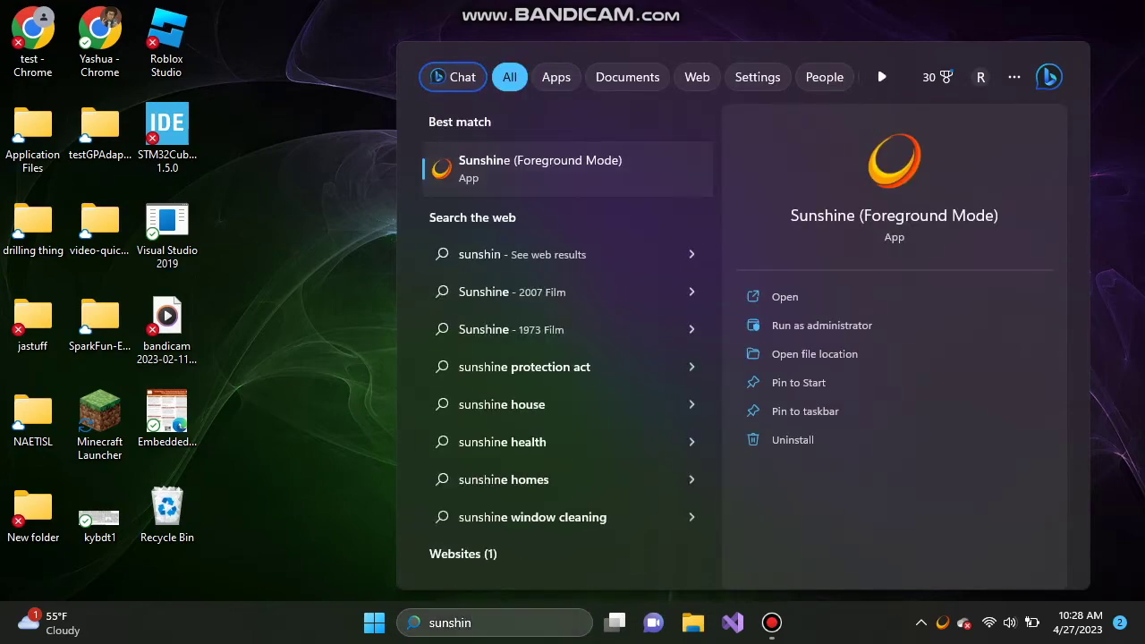
key(Return)
drag(536, 153, 427, 50)
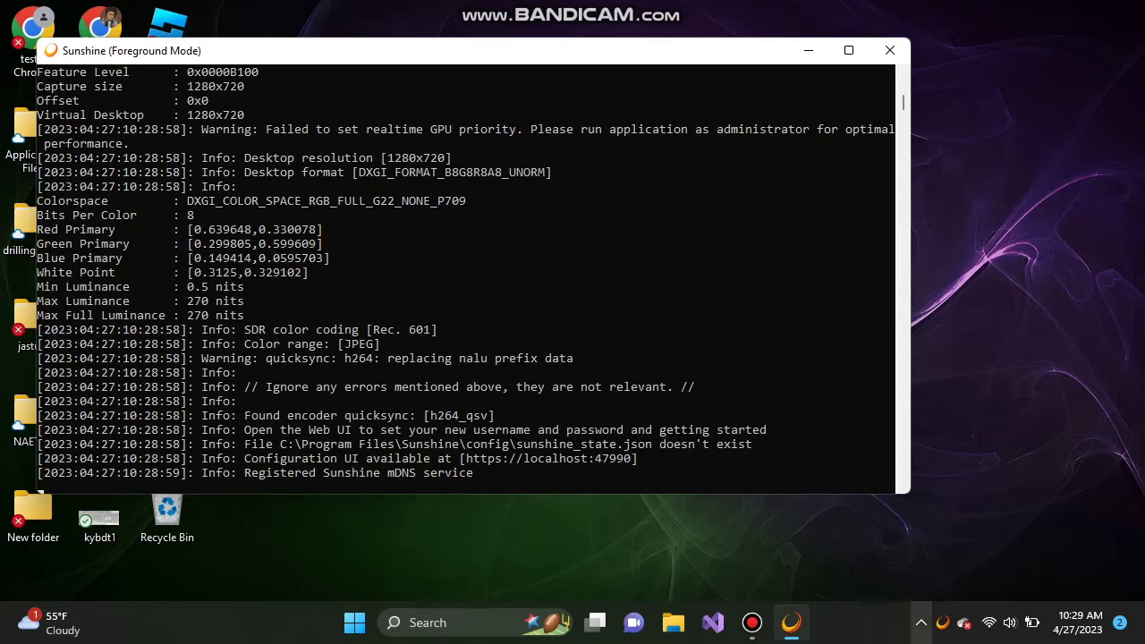
Open the Sunshine web interface from its background icon and continue to localhost despite the privacy warning
click(921, 622)
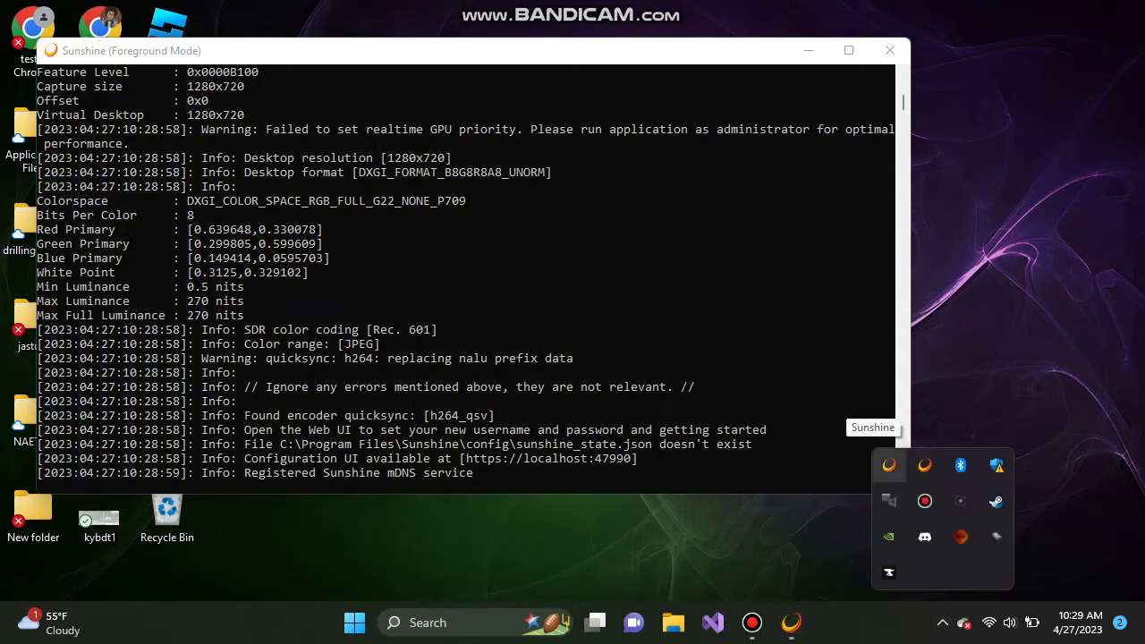
right_click(925, 464)
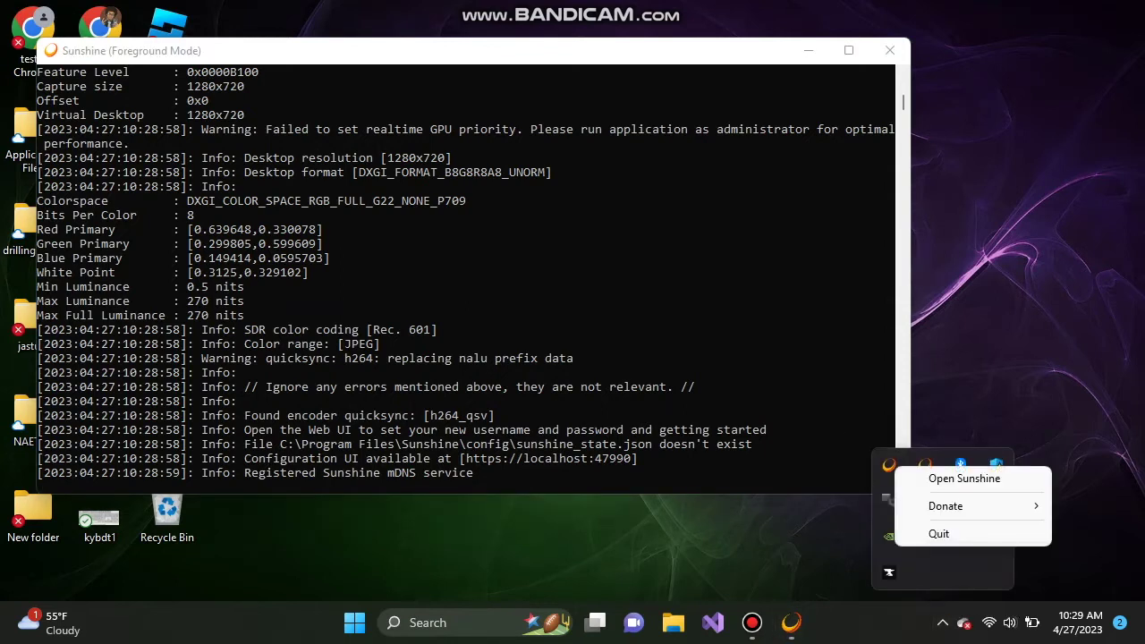
click(971, 478)
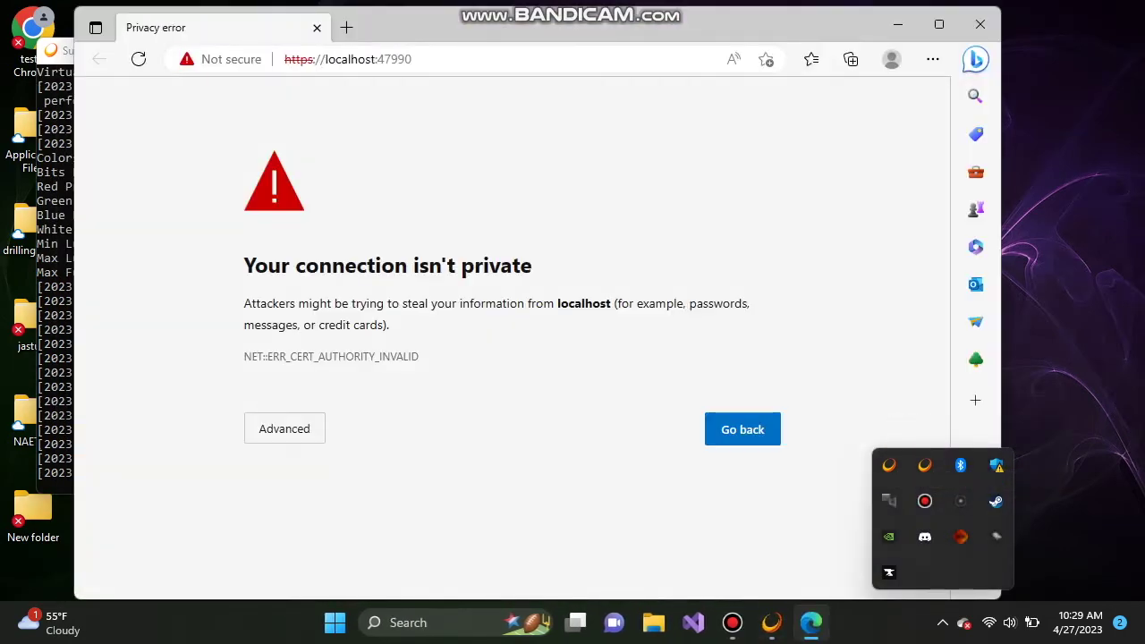
click(283, 429)
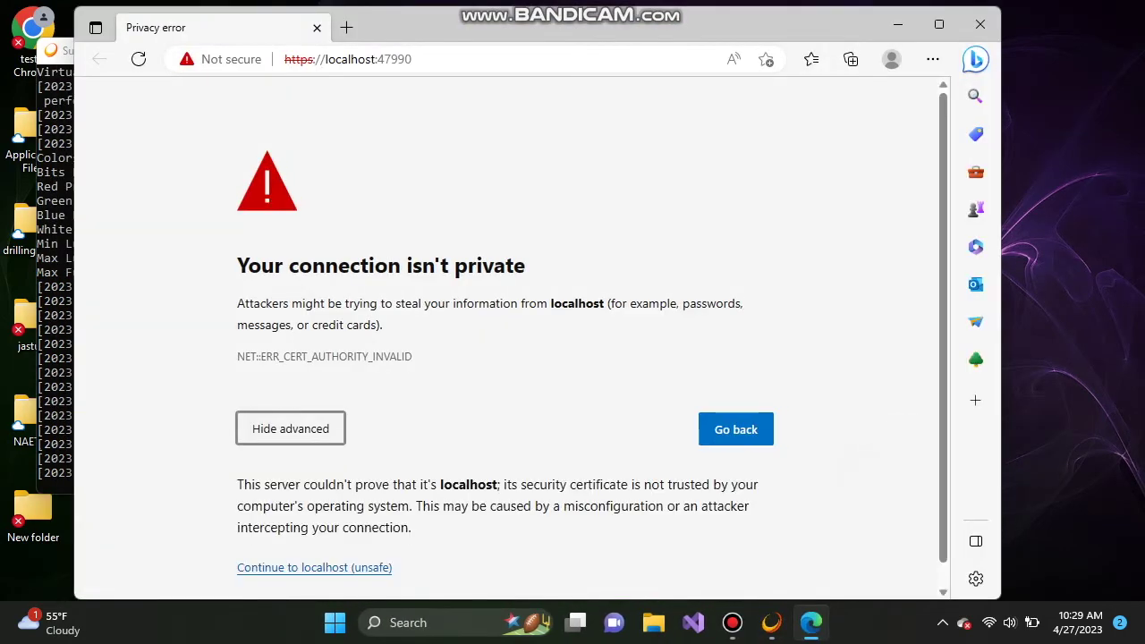
click(314, 567)
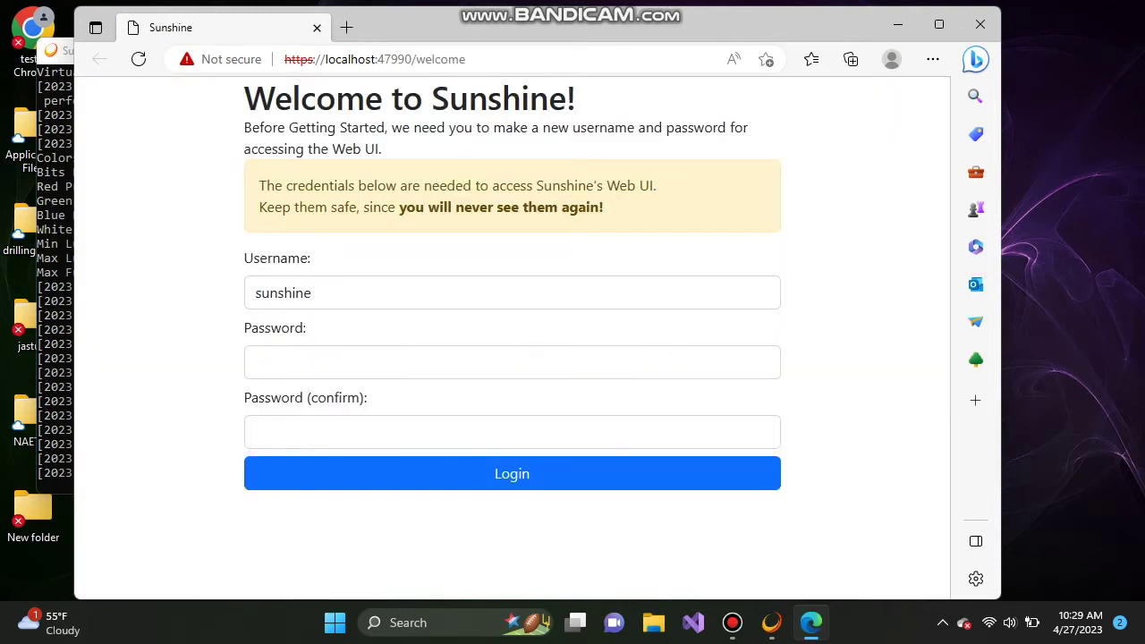
Replace the default username on the Sunshine welcome page with the chosen account username
double_click(311, 293)
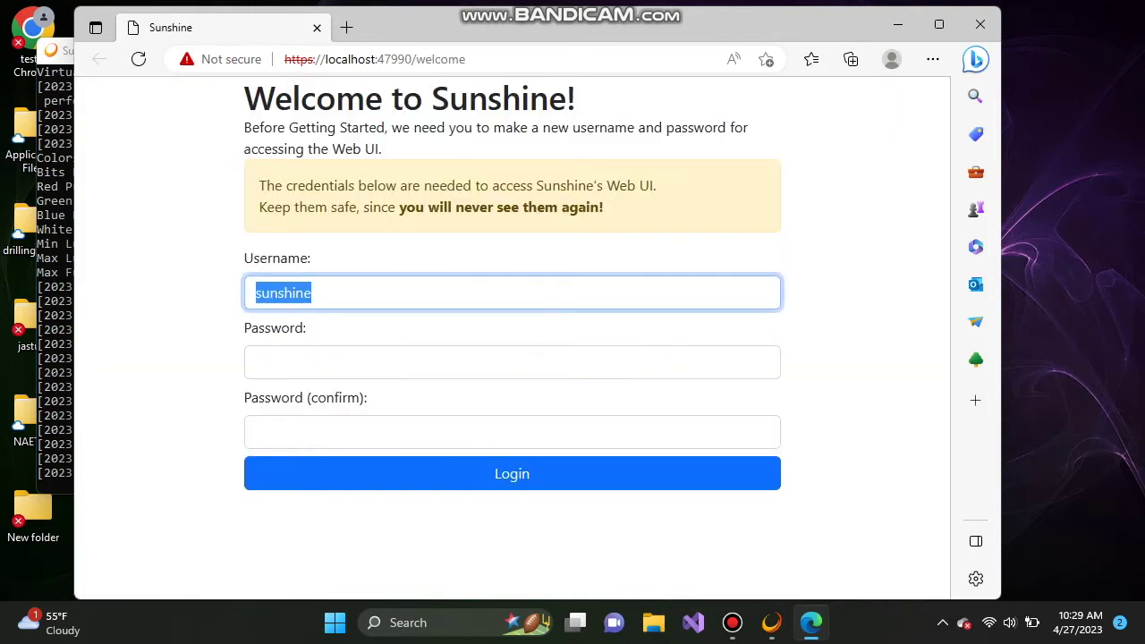
key(BackSpace)
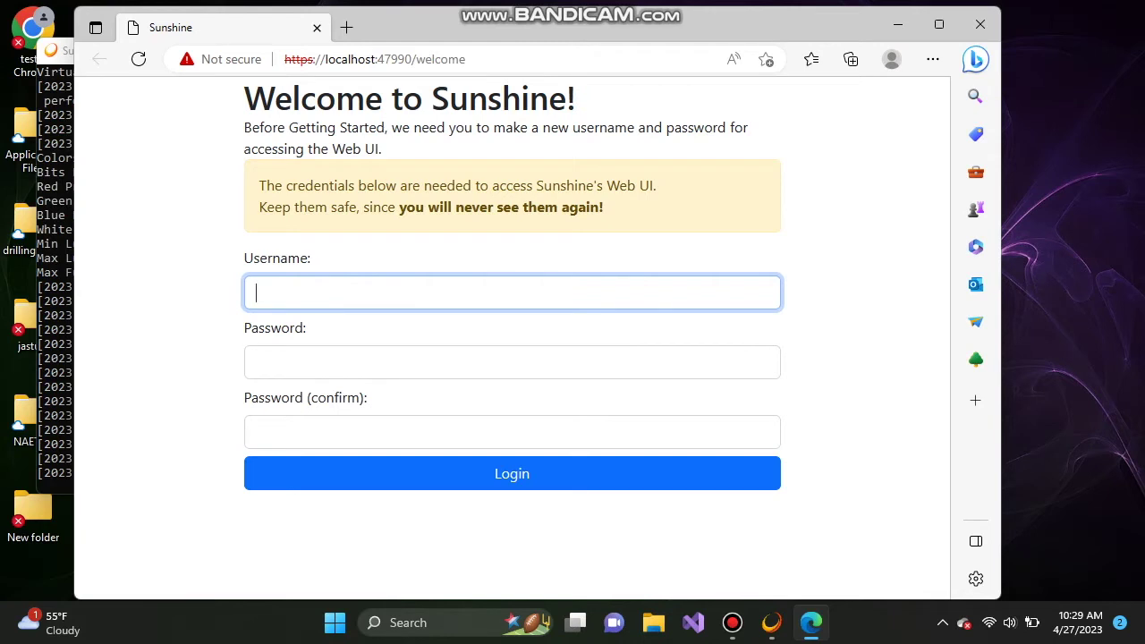
text(a)
key(Down)
key(Return)
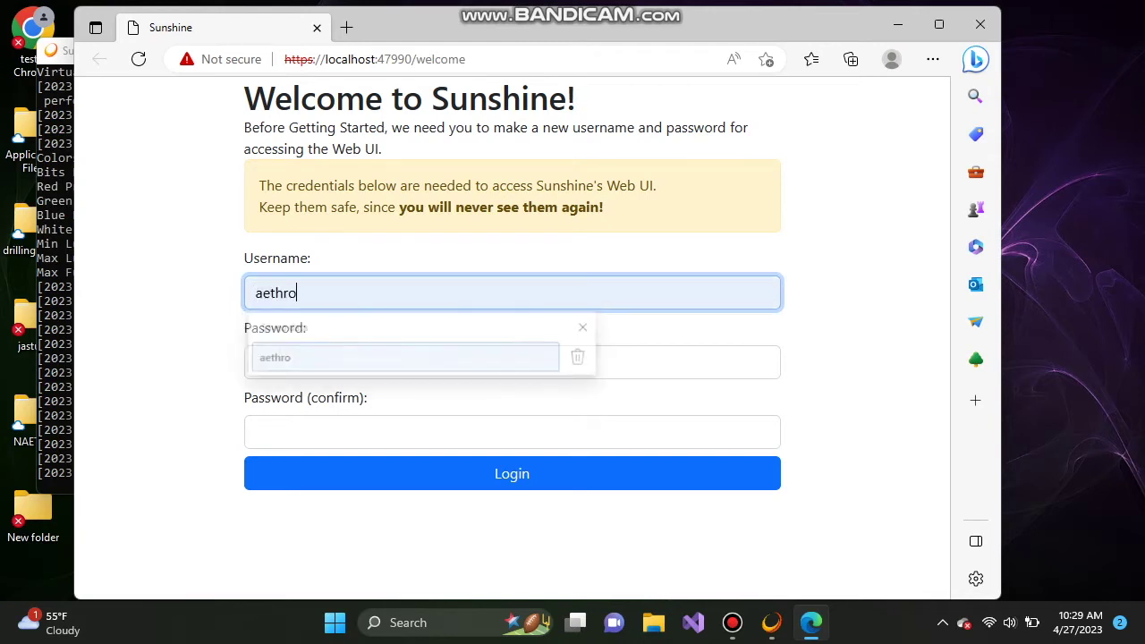
Enter and confirm the new account password, and submit the Sunshine credentials
key(Tab)
text(••••****)
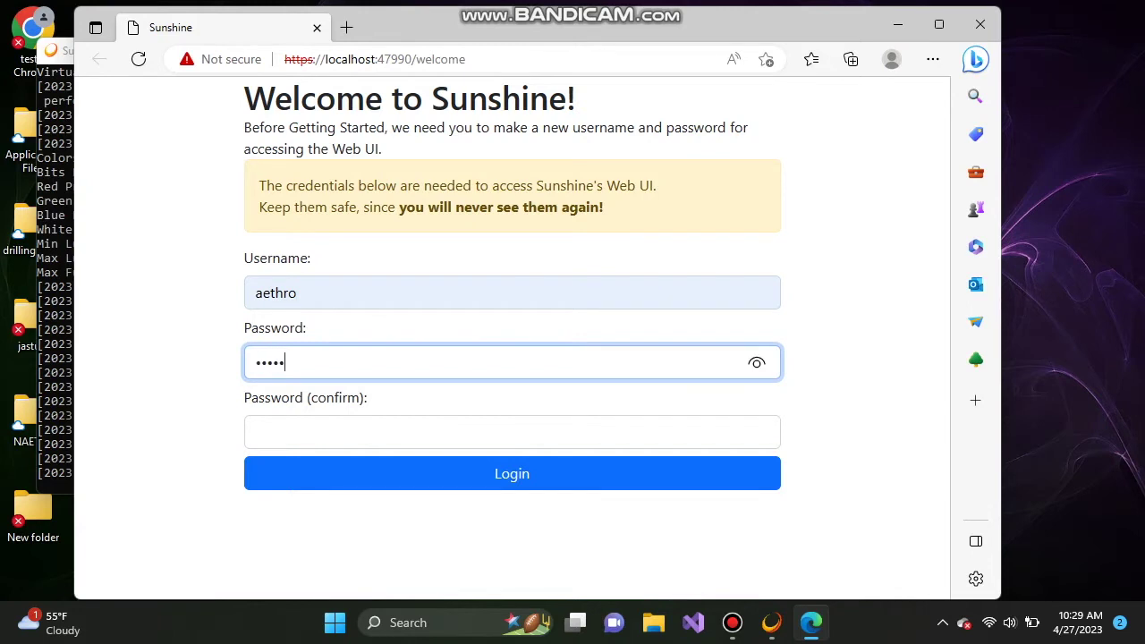
key(Tab)
text(*******)
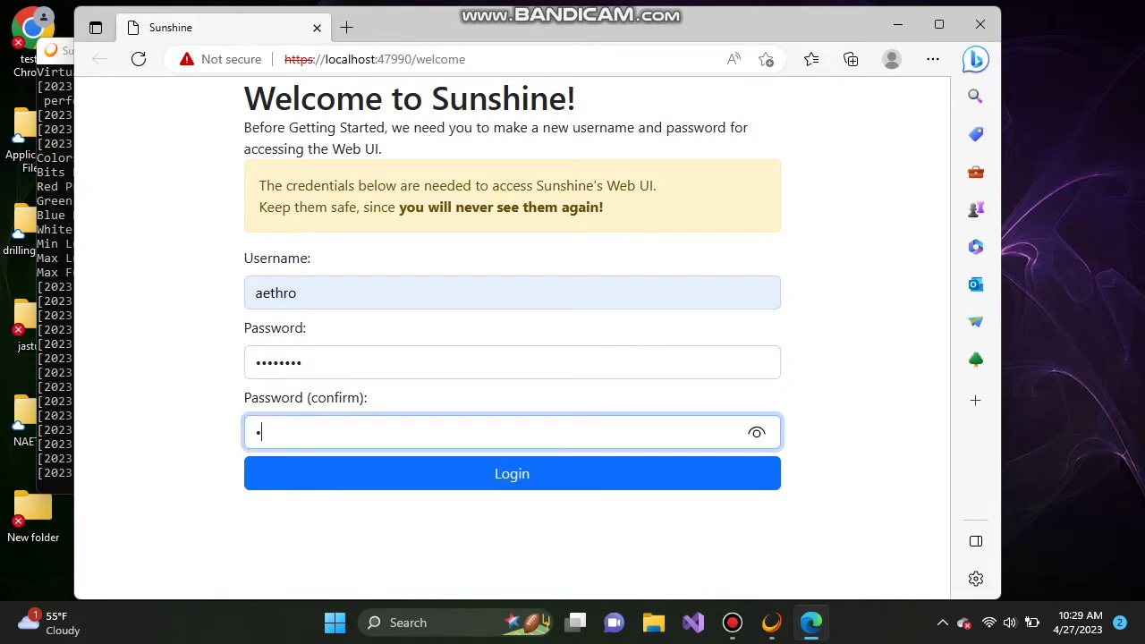
text(*)
key(Return)
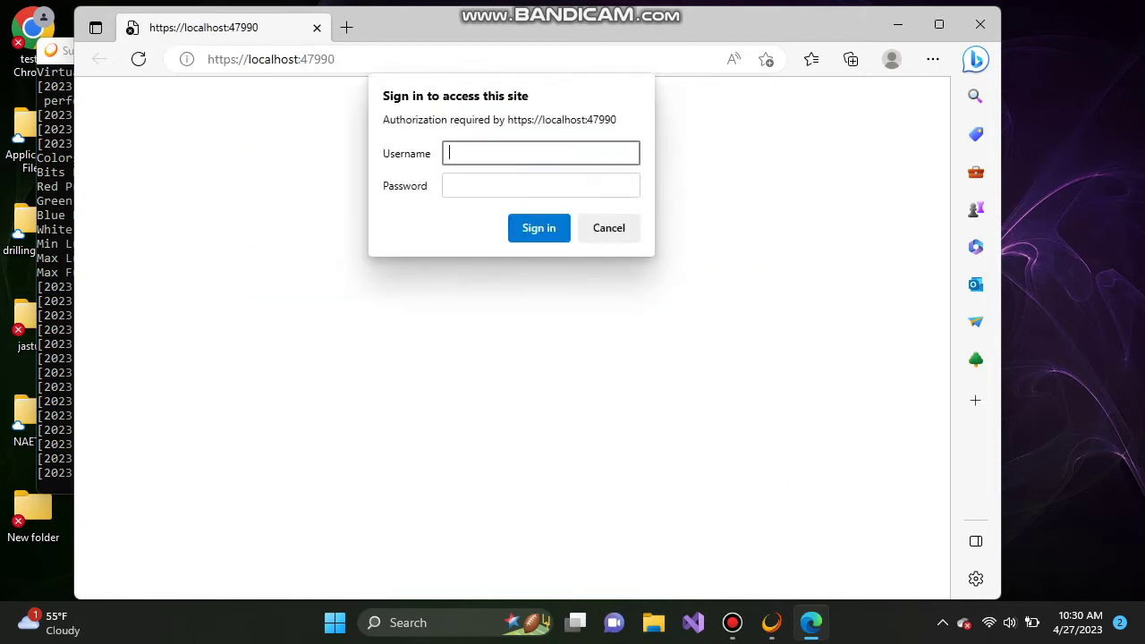
Sign in to the Sunshine web interface with the account username and password
text(aethro)
click(449, 185)
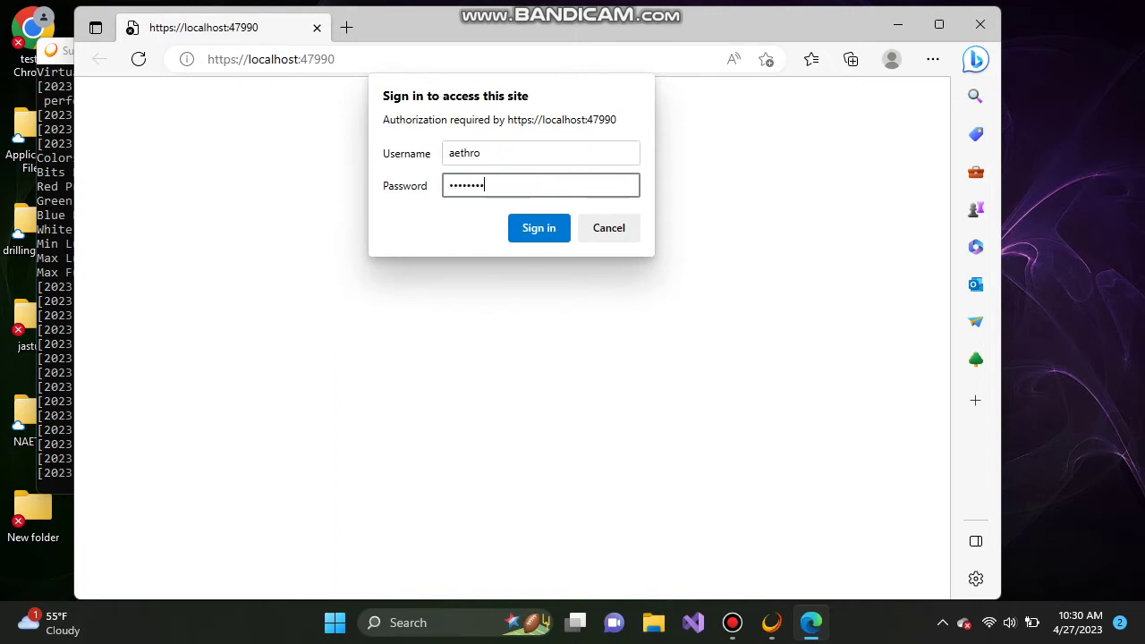
key(Return)
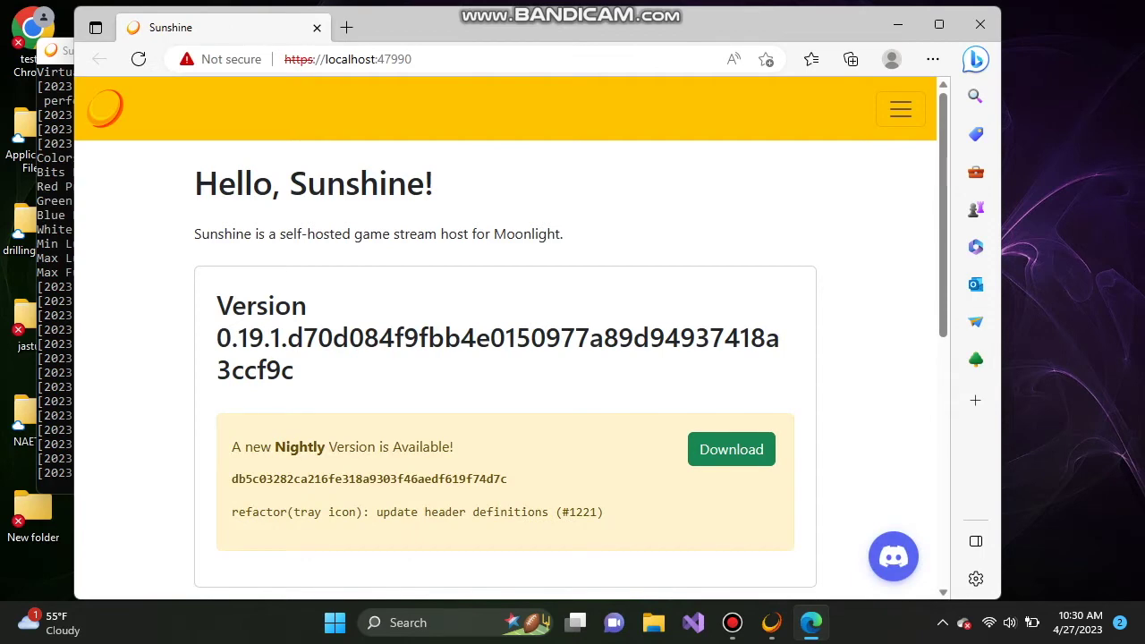
Look over the version information on the Sunshine home page and open the site's navigation menu
scroll(505, 358, down, 10)
scroll(505, 358, up, 10)
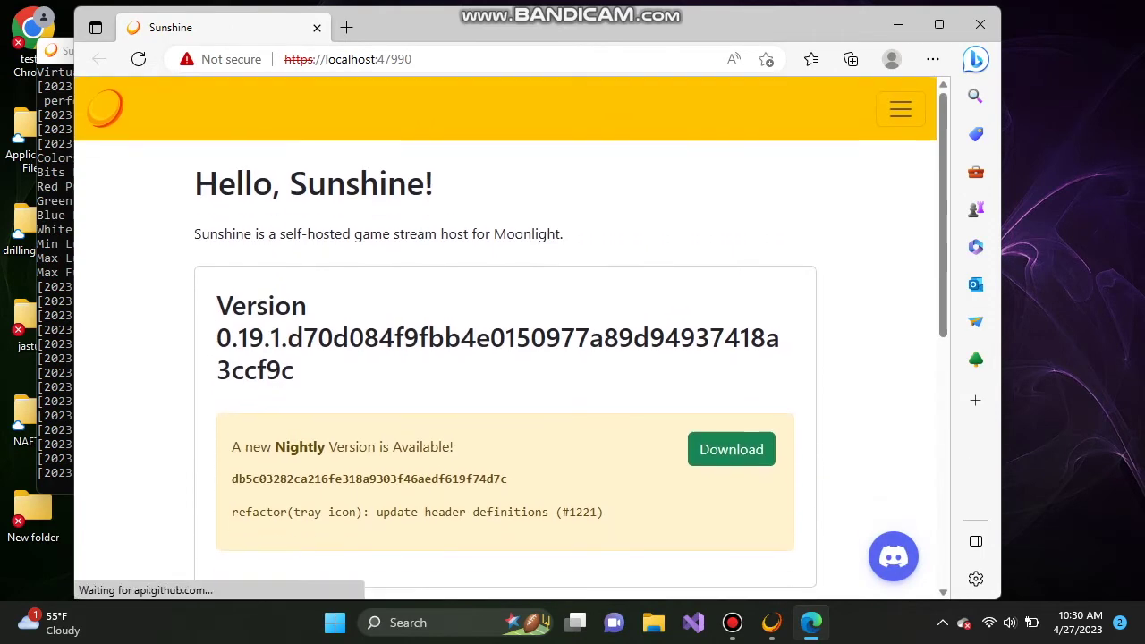
scroll(505, 333, down, 1)
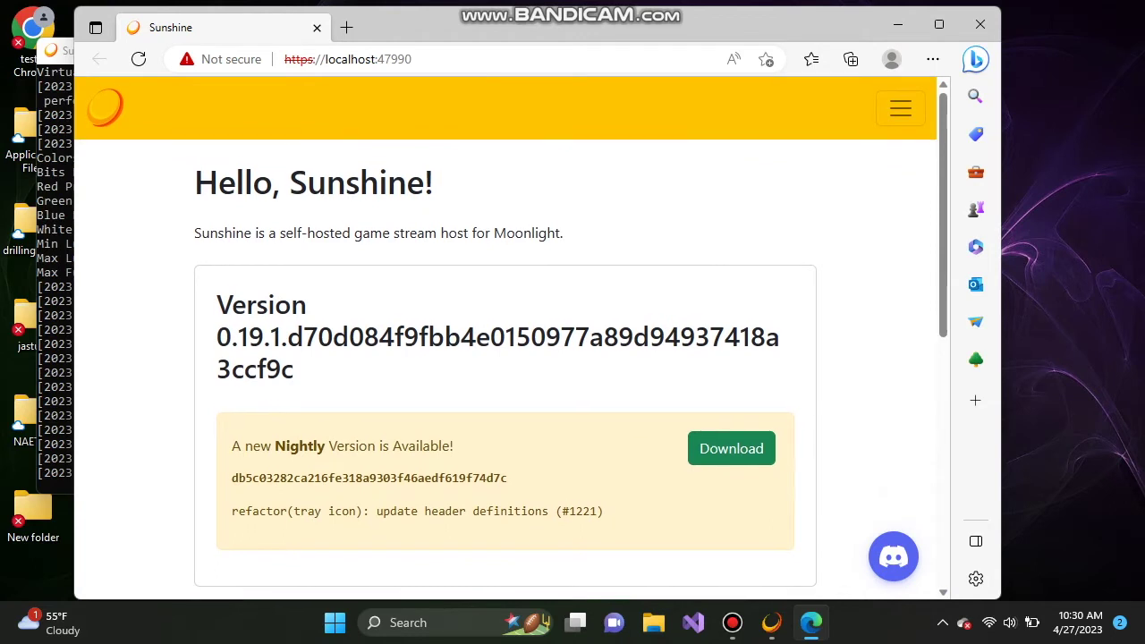
scroll(505, 338, up, 1)
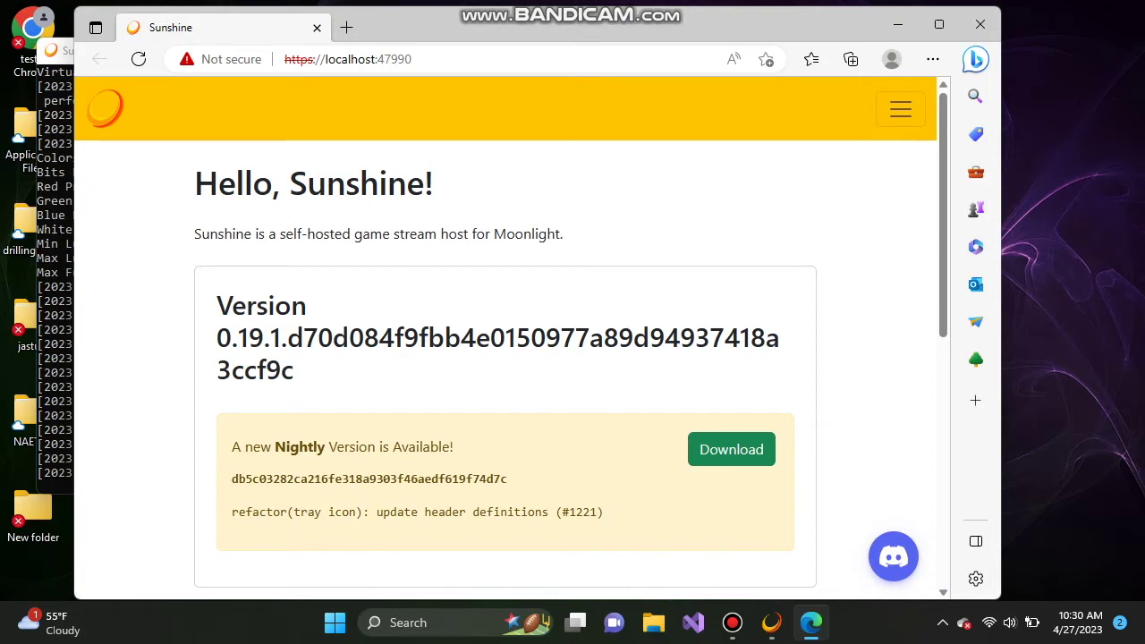
click(899, 108)
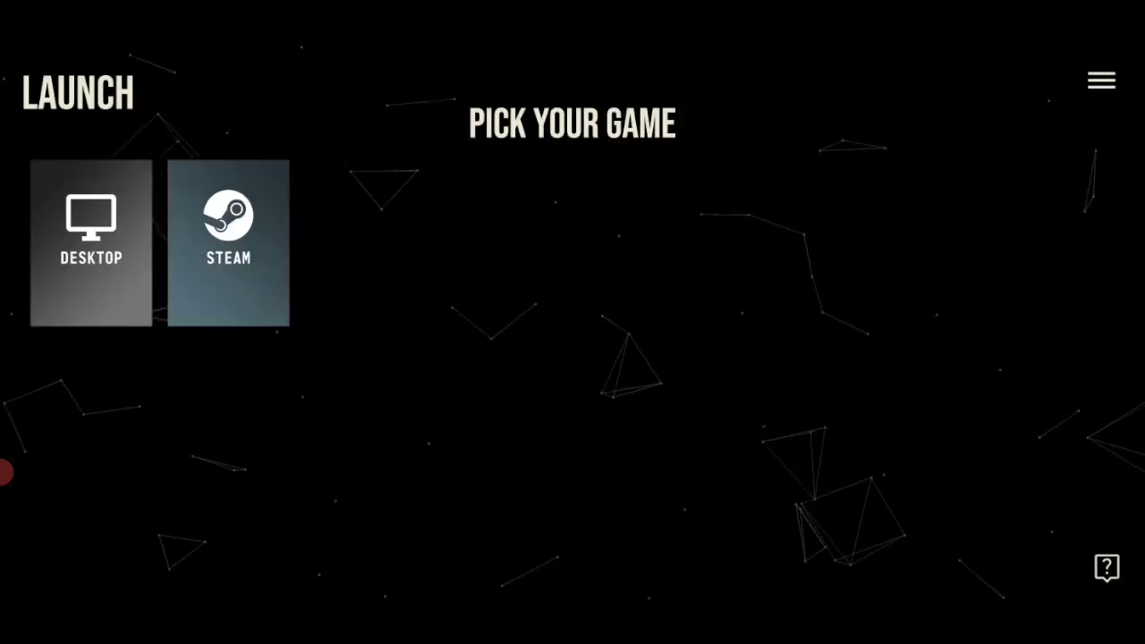
Start the Desktop stream and launch the latest snapshot of Minecraft: Java Edition from the Minecraft Launcher
click(106, 259)
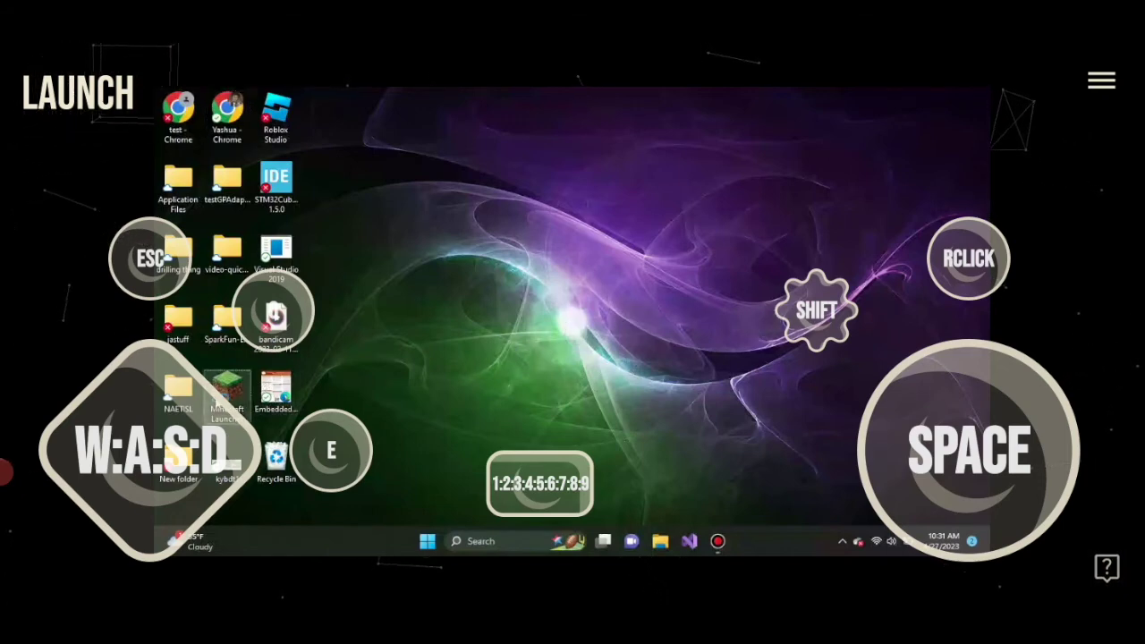
double_click(227, 393)
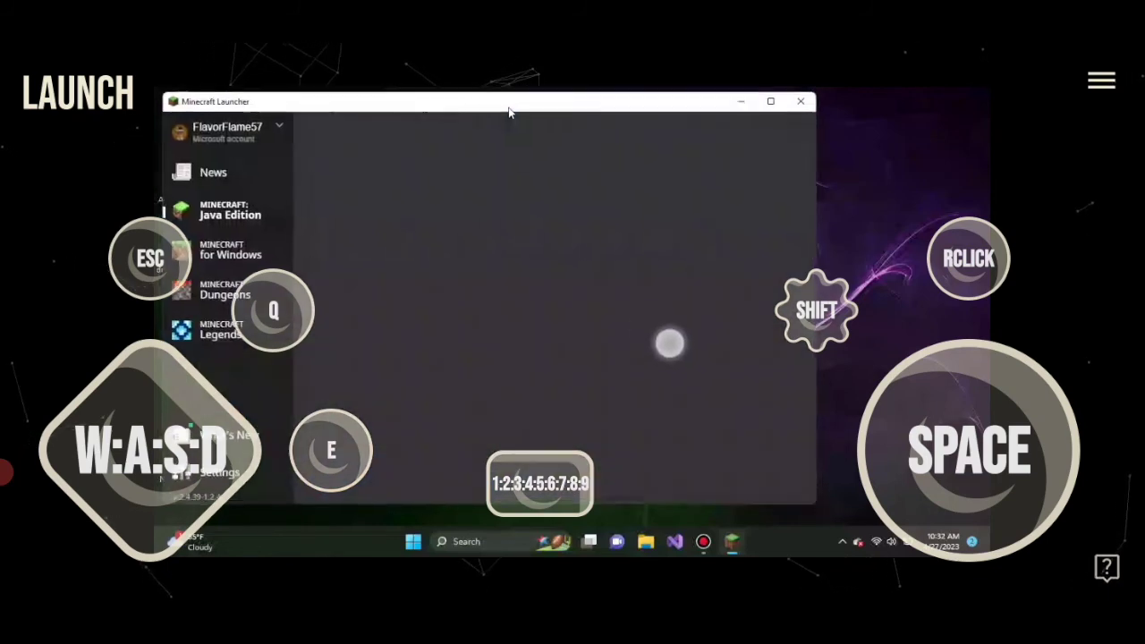
drag(508, 112, 598, 105)
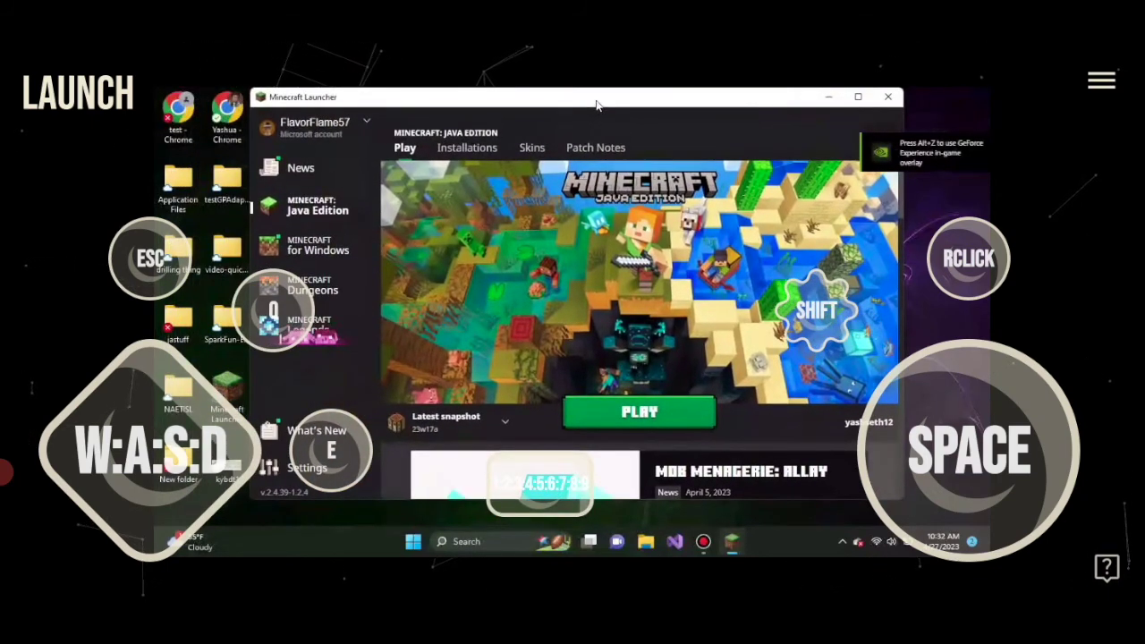
click(604, 407)
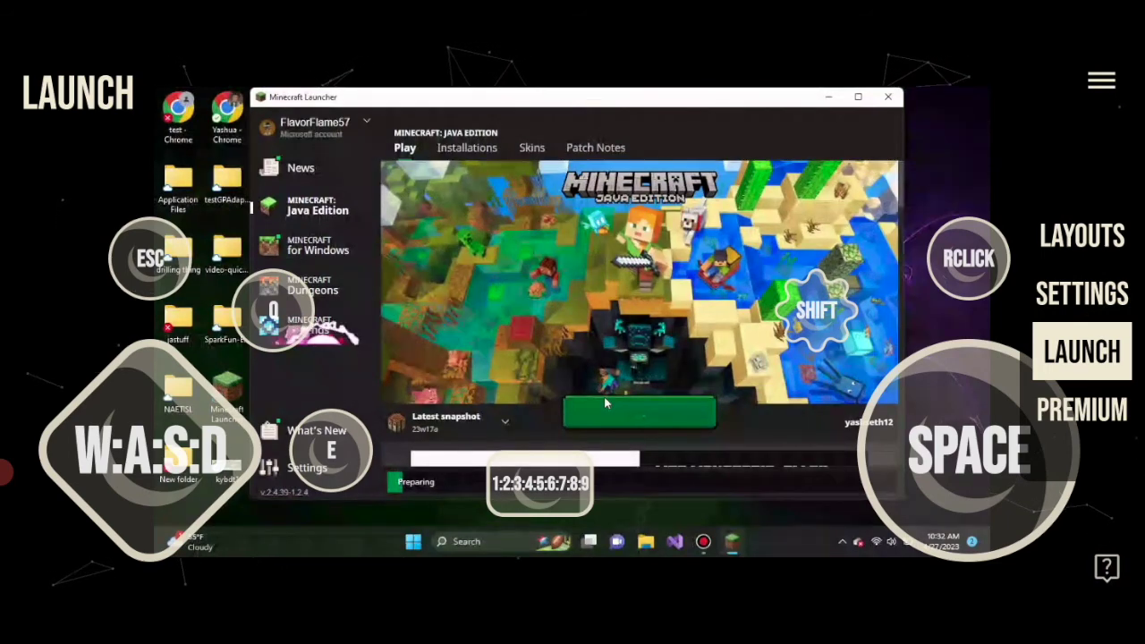
Open the Default keyboard layout for editing and launch it from the layout editor
click(1086, 240)
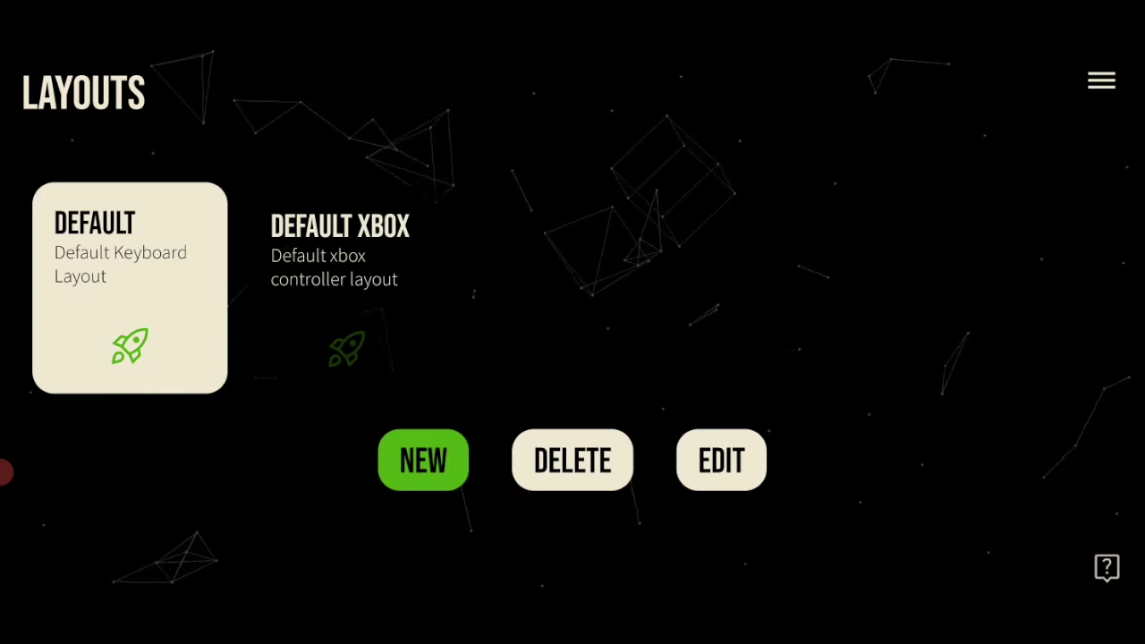
click(721, 459)
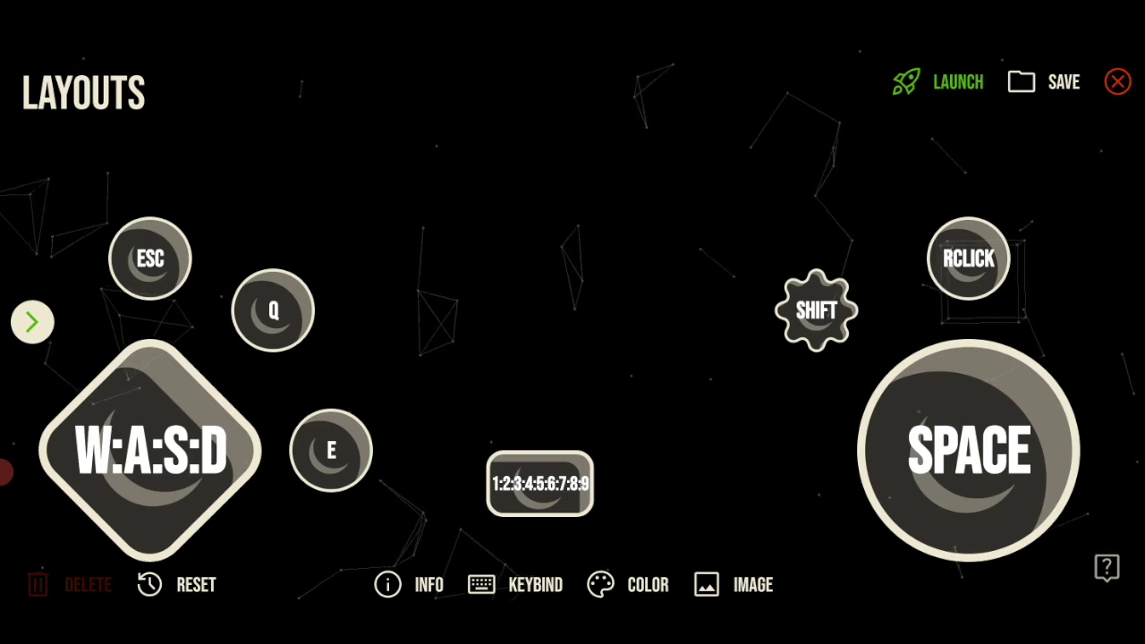
click(930, 82)
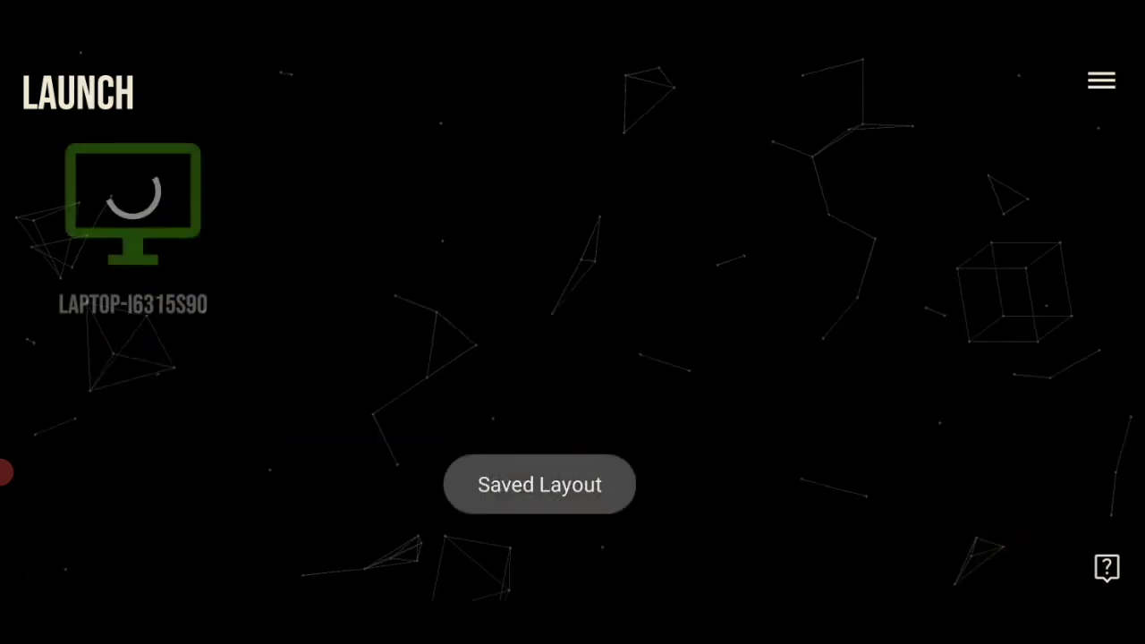
Resume the laptop's Desktop stream and load the Creative Mode New World from Minecraft's singleplayer world list
click(83, 241)
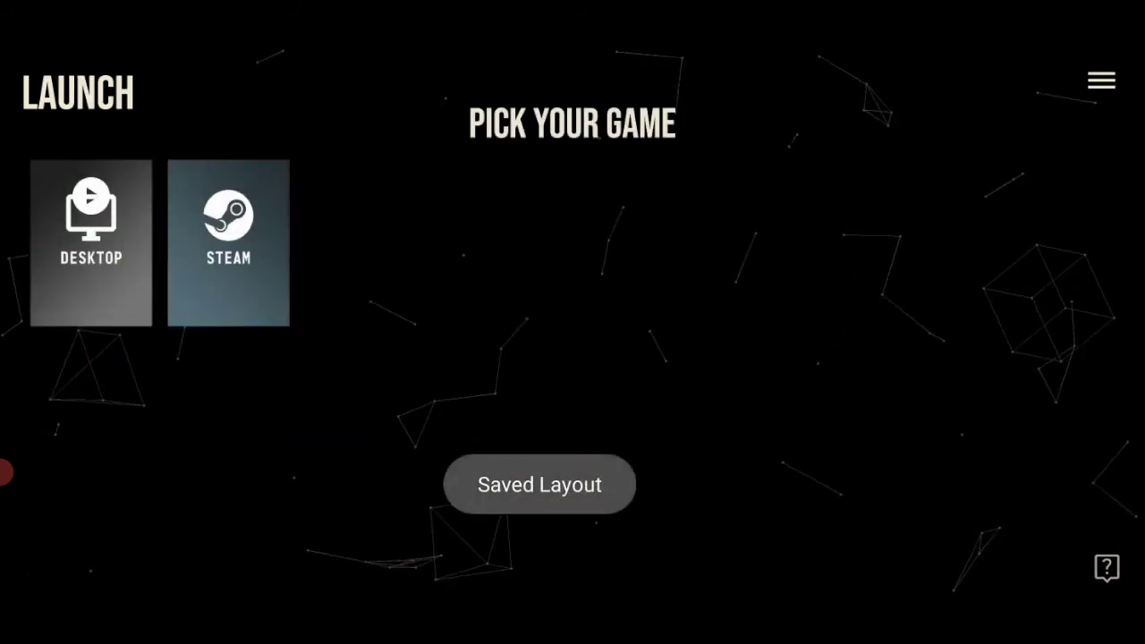
click(84, 270)
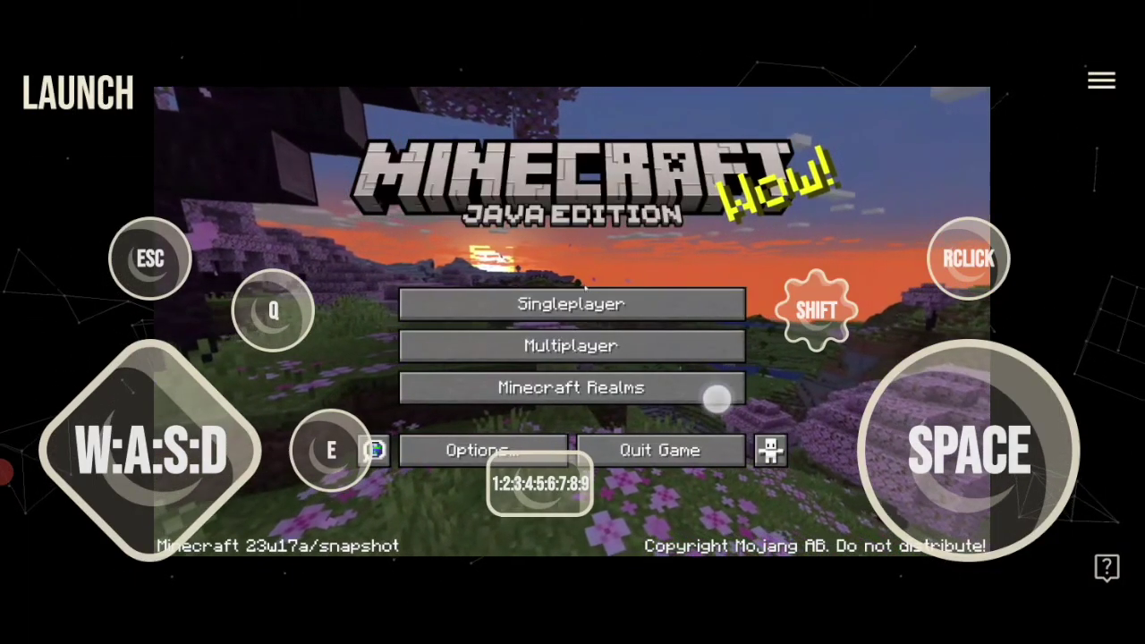
click(588, 304)
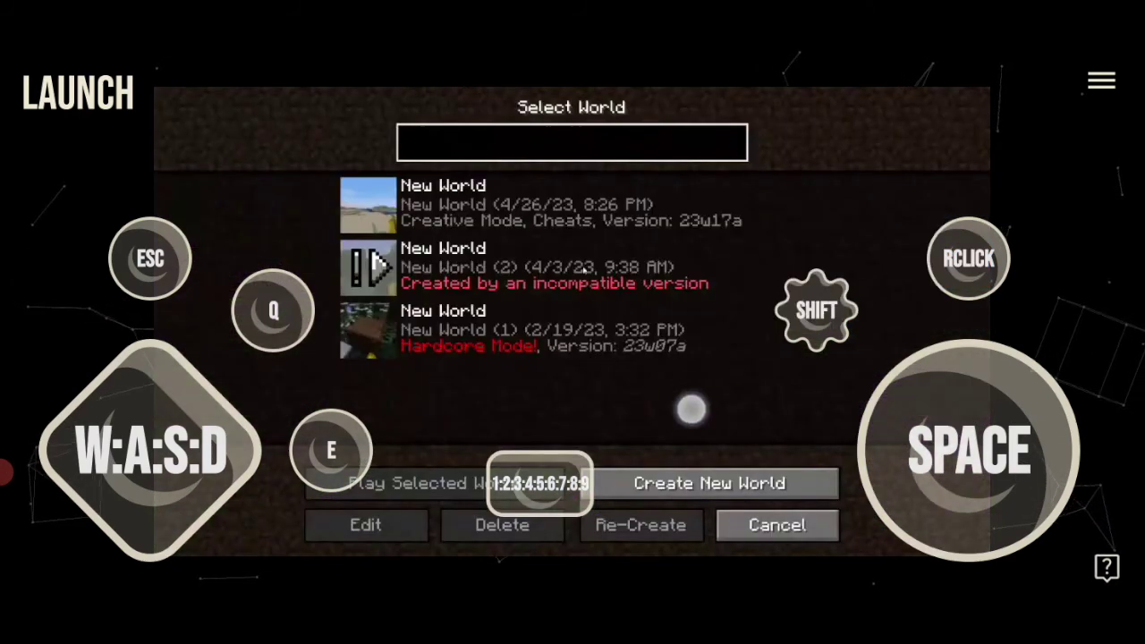
double_click(577, 230)
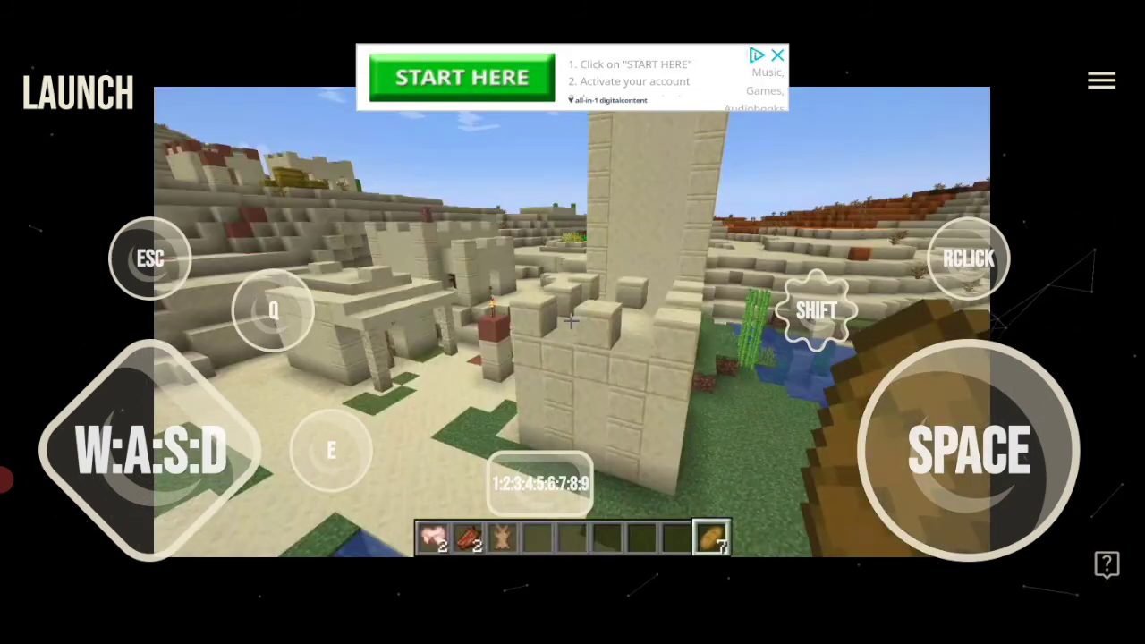
Move forward away from the desert village with the touch controls, jumping and turning the view across the sand
drag(787, 434, 972, 400)
drag(150, 450, 155, 362)
drag(972, 401, 1063, 396)
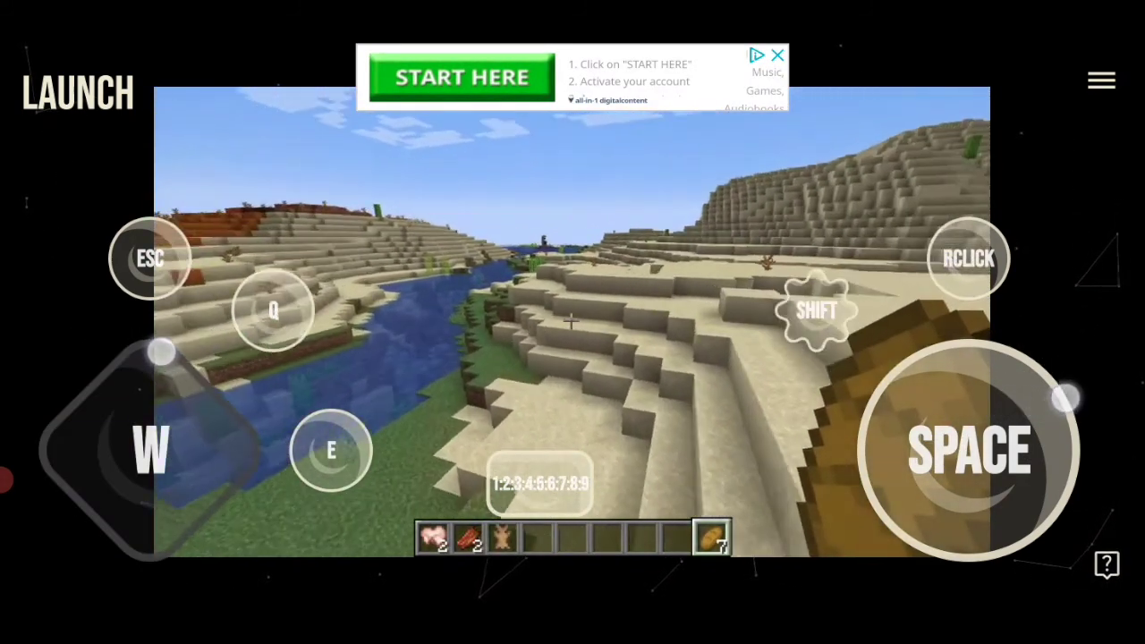
drag(787, 399, 984, 403)
click(928, 459)
drag(760, 430, 962, 421)
drag(150, 450, 189, 334)
drag(747, 408, 930, 403)
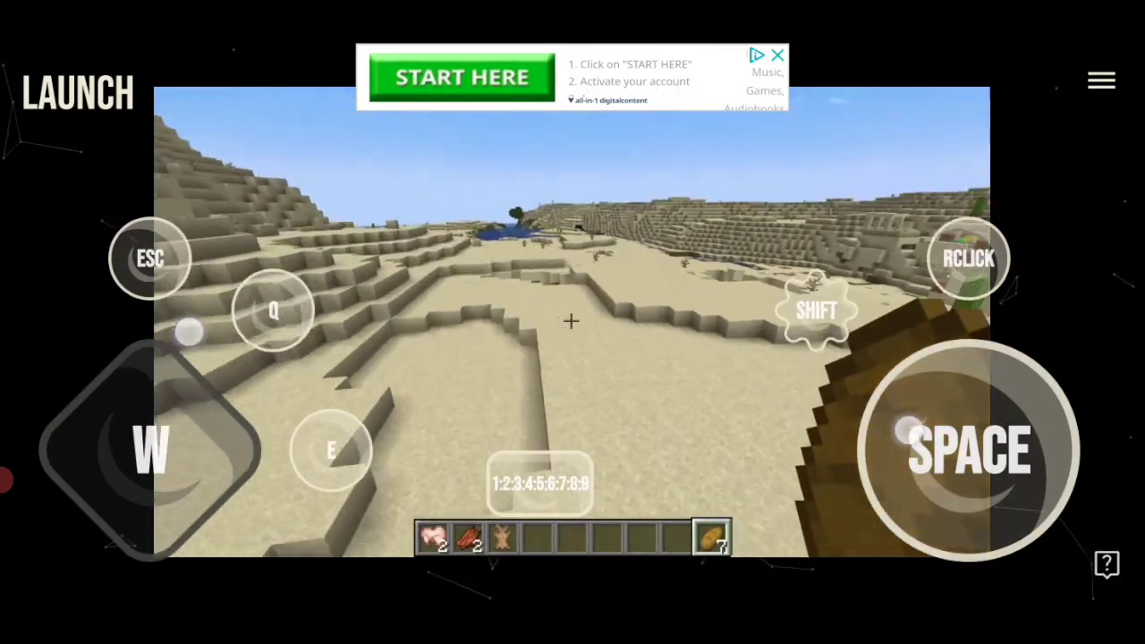
drag(189, 334, 188, 332)
drag(931, 402, 984, 402)
drag(189, 332, 189, 332)
click(823, 338)
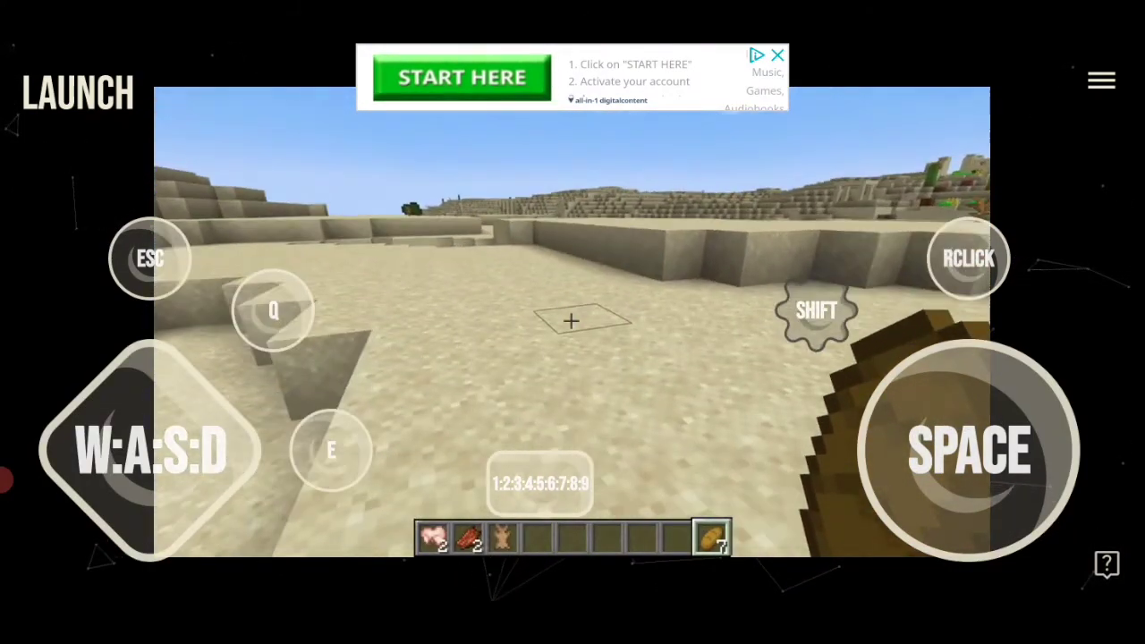
Turn the view around, jump and move forward until facing the desert village and its tall tower
drag(787, 399, 1001, 396)
click(964, 465)
drag(720, 417, 930, 409)
drag(849, 409, 689, 404)
drag(150, 449, 170, 288)
drag(690, 404, 505, 442)
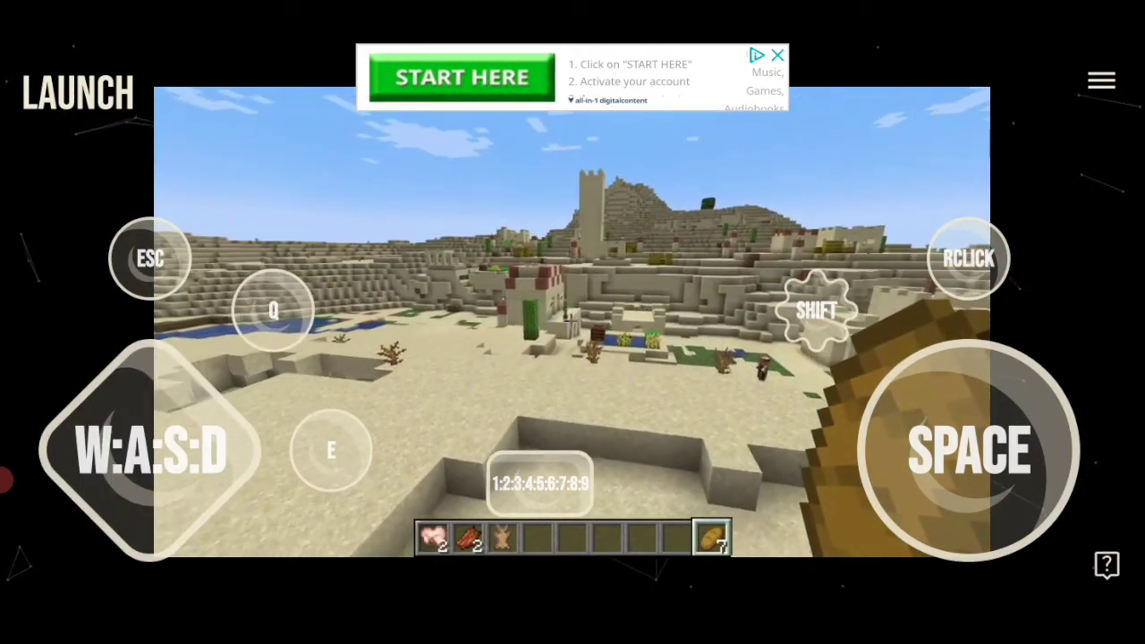